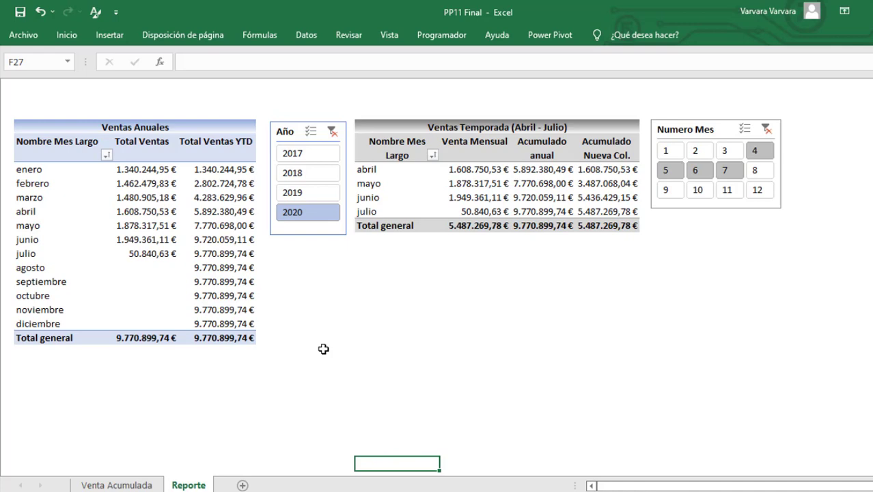
{"action": "mouse_move", "coordinate": [186, 190]}
{"action": "left_mouse_down"}
{"action": "mouse_move", "coordinate": [202, 219]}
{"action": "mouse_move", "coordinate": [265, 188]}
{"action": "mouse_move", "coordinate": [196, 212]}
{"action": "left_mouse_up"}
{"action": "mouse_move", "coordinate": [217, 212]}
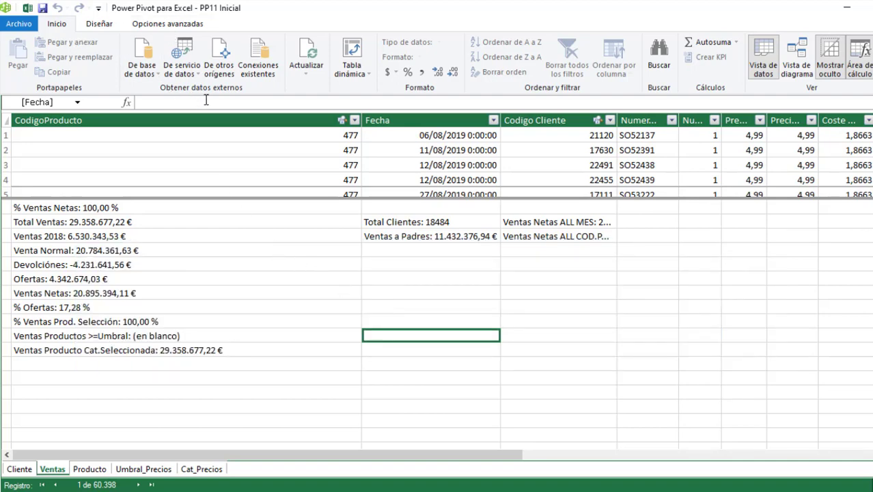
Start a table import in Power Pivot from another source, choosing an Excel file as the data origin.
{"action": "left_click", "coordinate": [218, 60]}
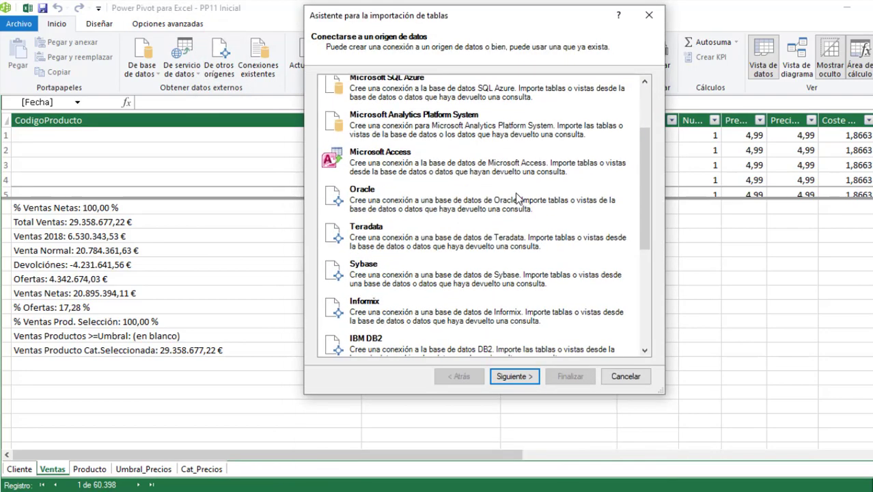
{"action": "scroll", "coordinate": [515, 192], "scroll_direction": "down", "scroll_amount": 5}
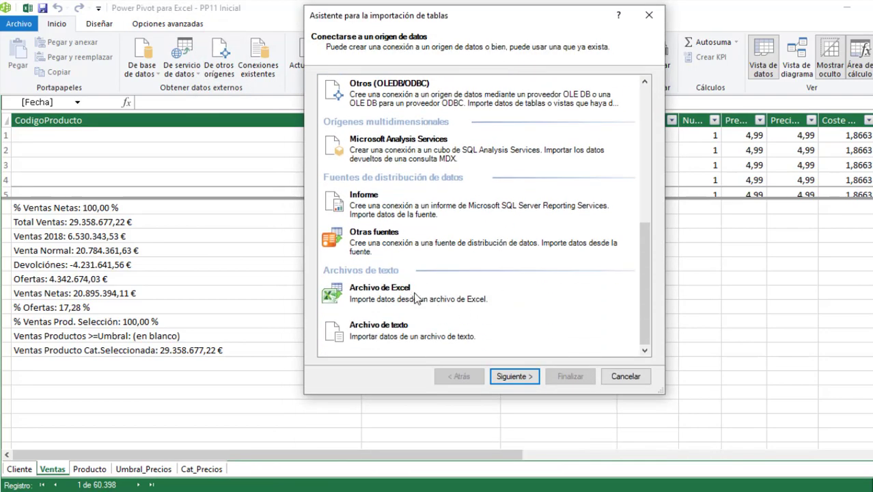
{"action": "left_click", "coordinate": [413, 292]}
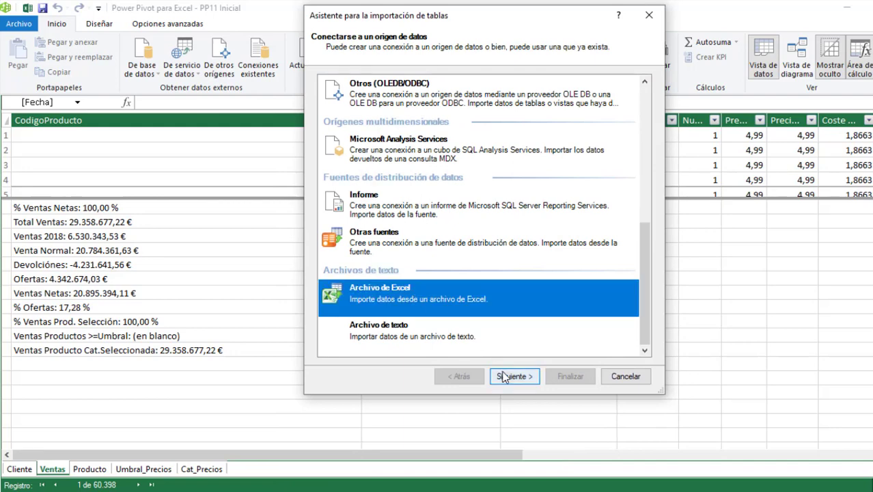
{"action": "left_click", "coordinate": [503, 376]}
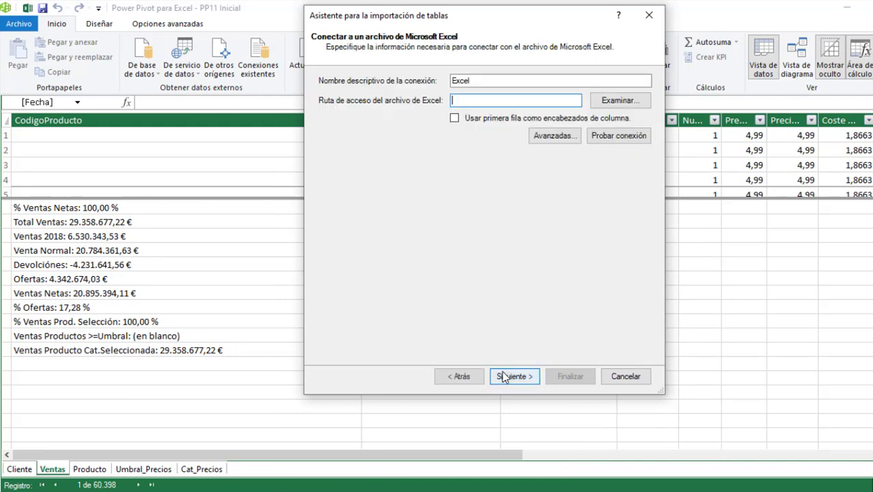
Connect the import to the Calendario workbook on the desktop, using its first row as column headers.
{"action": "left_click", "coordinate": [617, 103]}
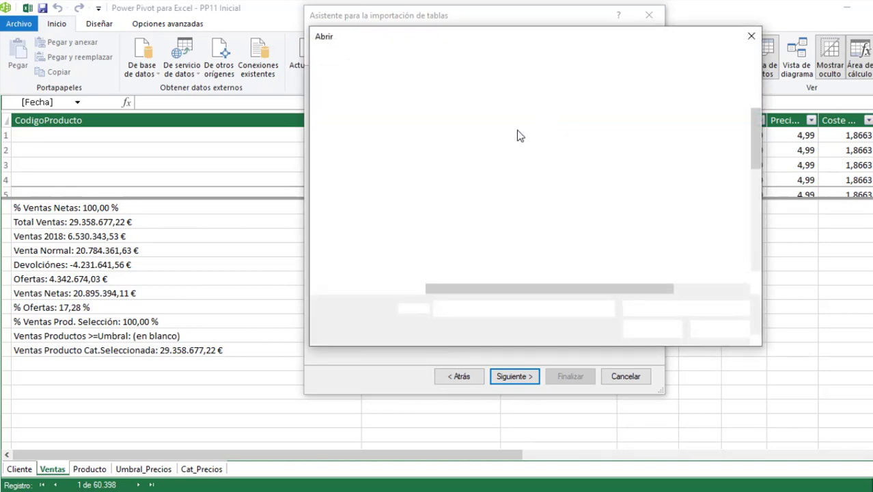
{"action": "left_click", "coordinate": [382, 198]}
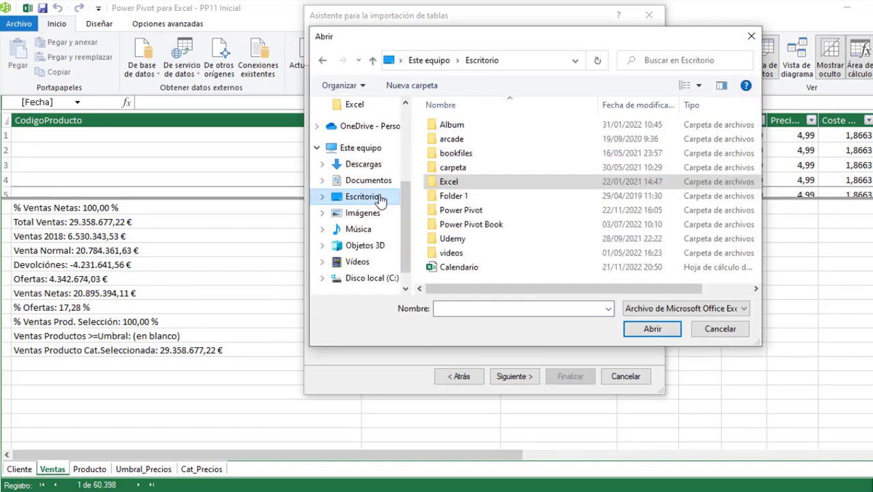
{"action": "left_click", "coordinate": [461, 268]}
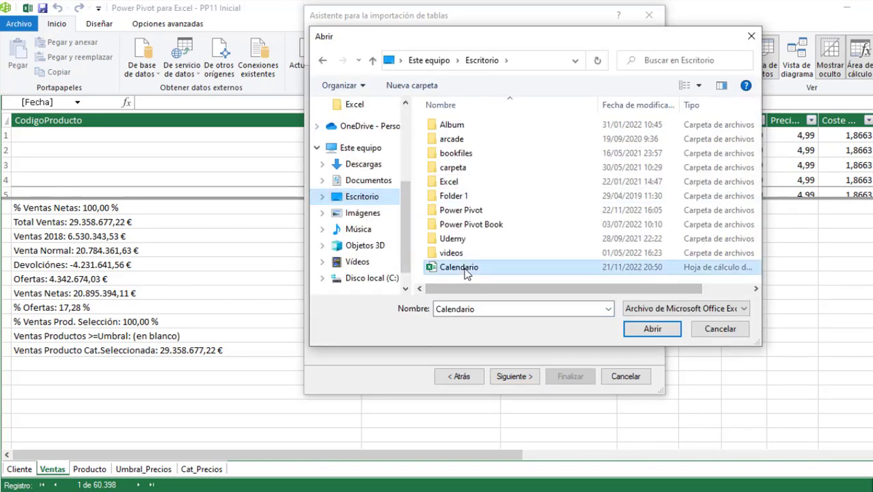
{"action": "left_click", "coordinate": [652, 329]}
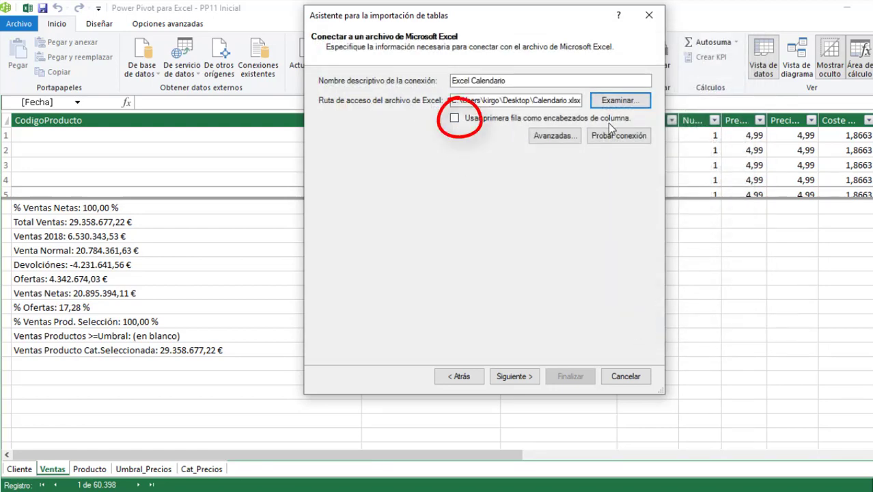
{"action": "left_click", "coordinate": [454, 119]}
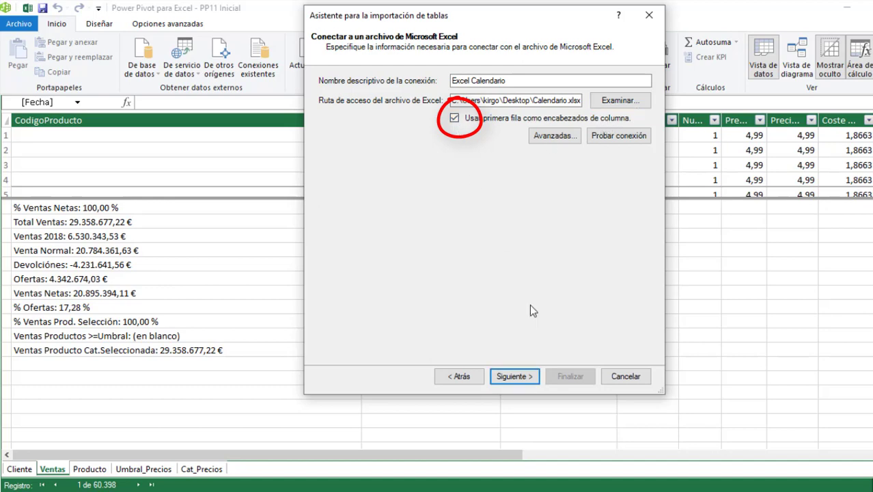
{"action": "left_click", "coordinate": [506, 376]}
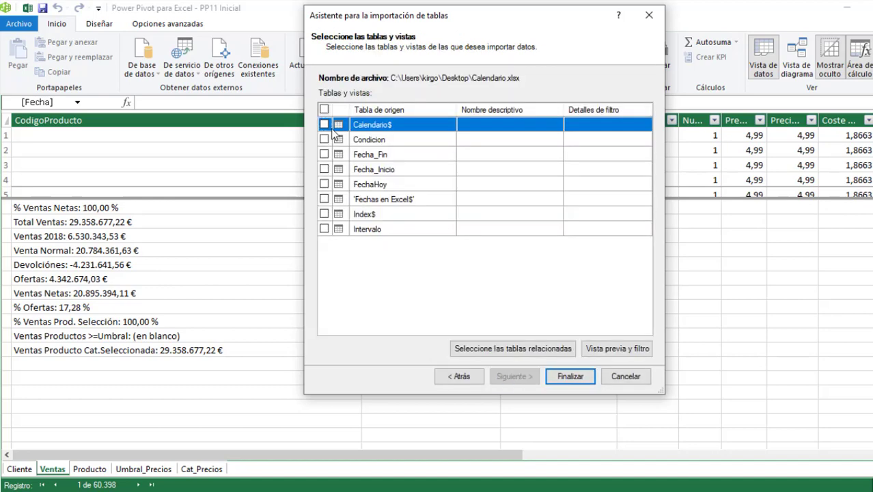
Import the Calendario$ table after previewing its columns, and display the imported Calendario data.
{"action": "left_click", "coordinate": [323, 125]}
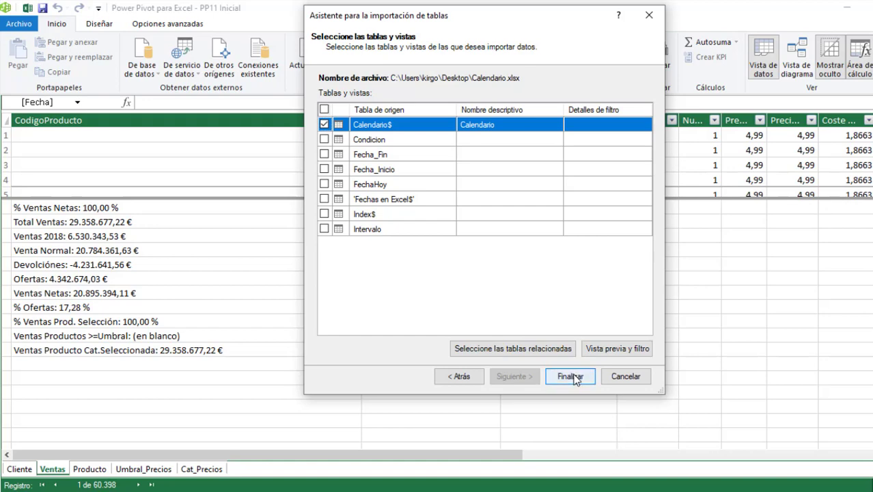
{"action": "left_click", "coordinate": [599, 352]}
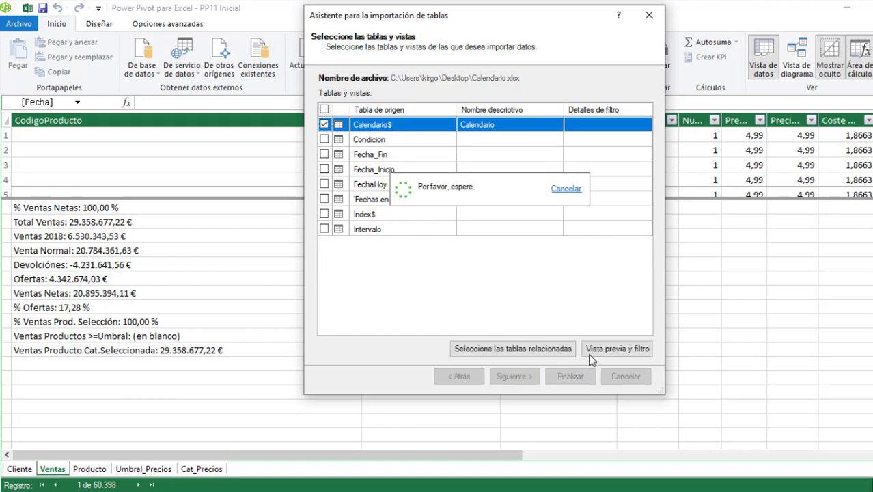
{"action": "left_click_drag", "start_coordinate": [458, 335], "coordinate": [304, 338]}
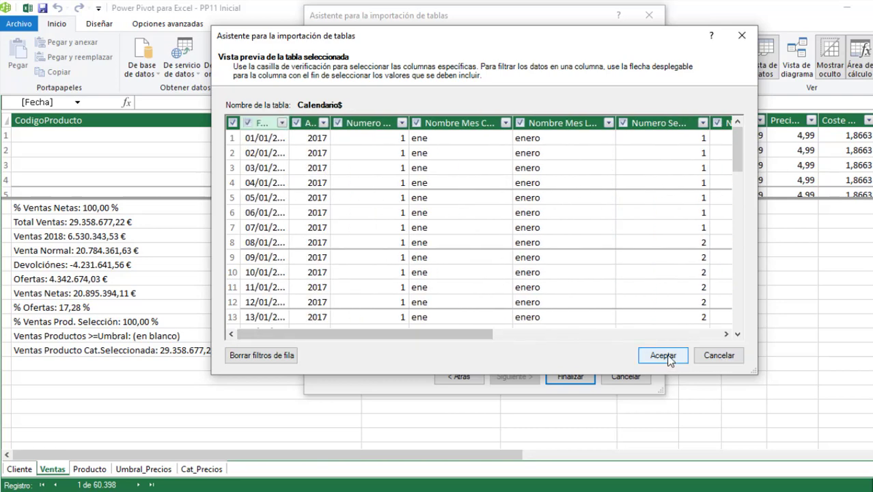
{"action": "left_click", "coordinate": [663, 355]}
{"action": "left_click", "coordinate": [570, 377]}
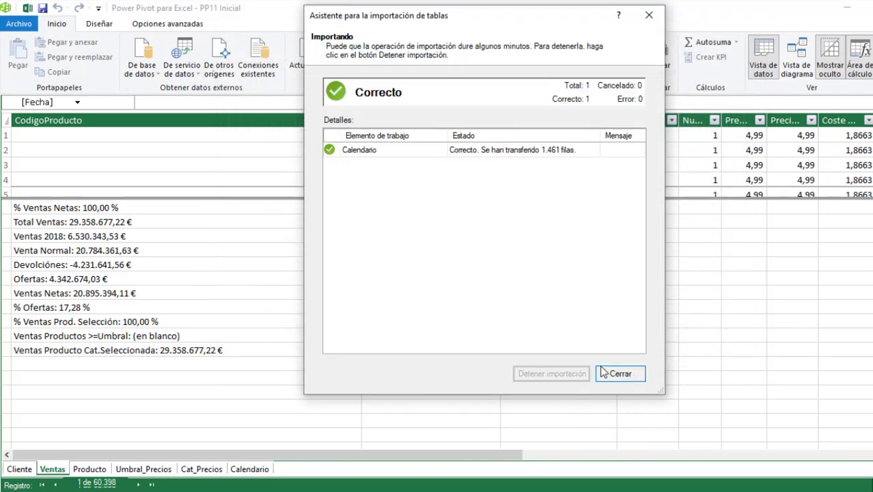
{"action": "left_click", "coordinate": [250, 469]}
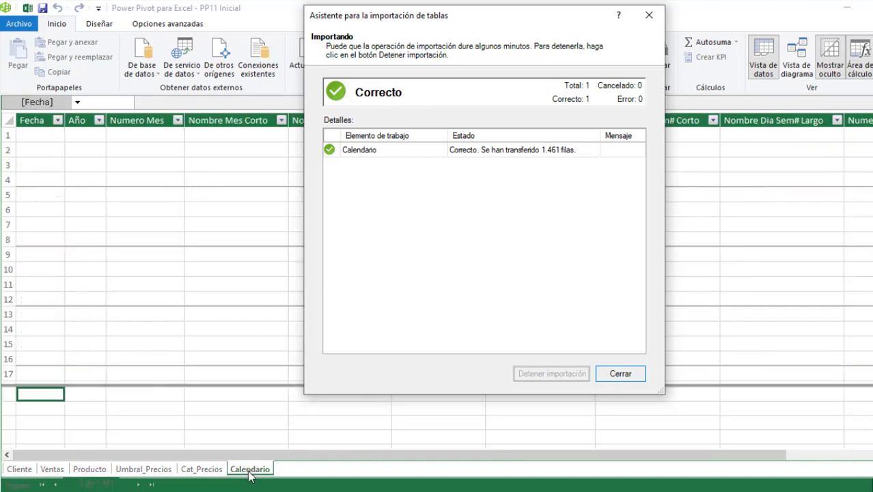
{"action": "key", "text": "Return"}
{"action": "left_click", "coordinate": [236, 423]}
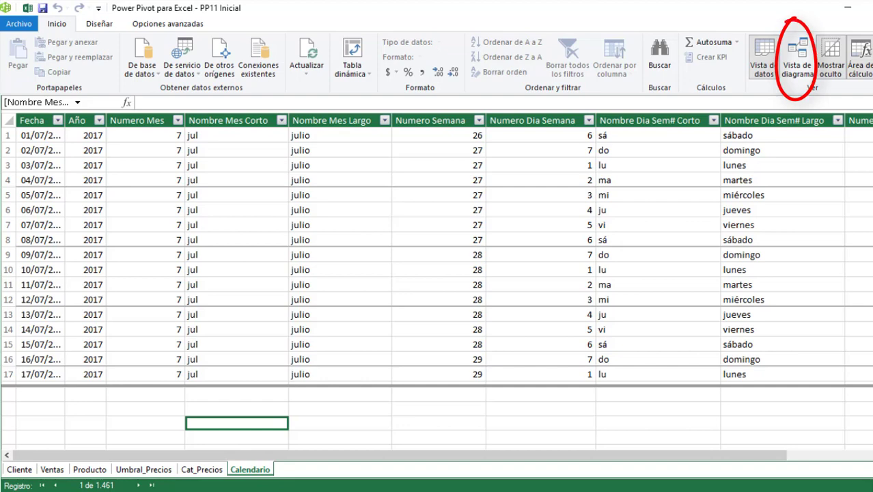
Show the data model as a diagram and place the Calendario table directly below the Cliente table.
{"action": "left_click", "coordinate": [795, 68]}
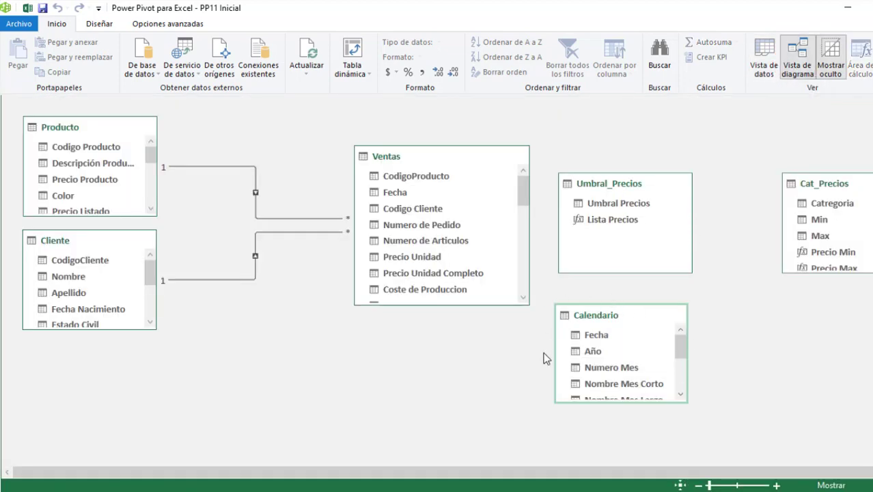
{"action": "mouse_move", "coordinate": [619, 305]}
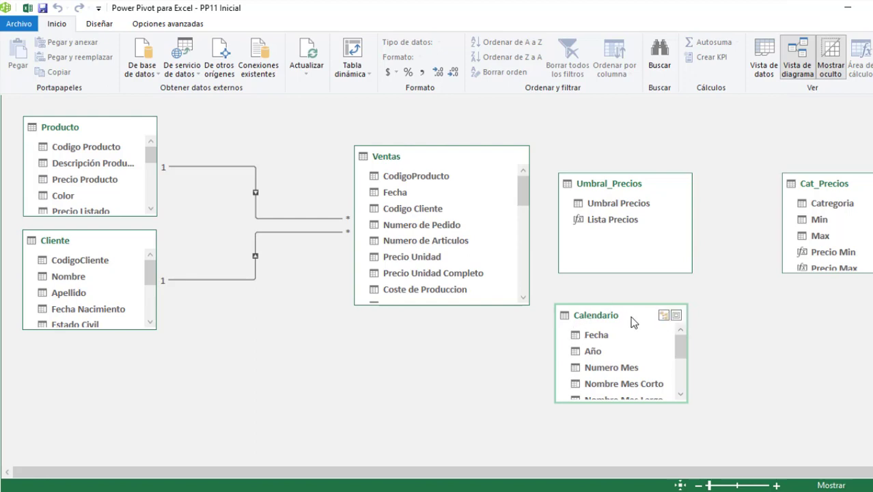
{"action": "left_click_drag", "start_coordinate": [634, 315], "coordinate": [98, 355]}
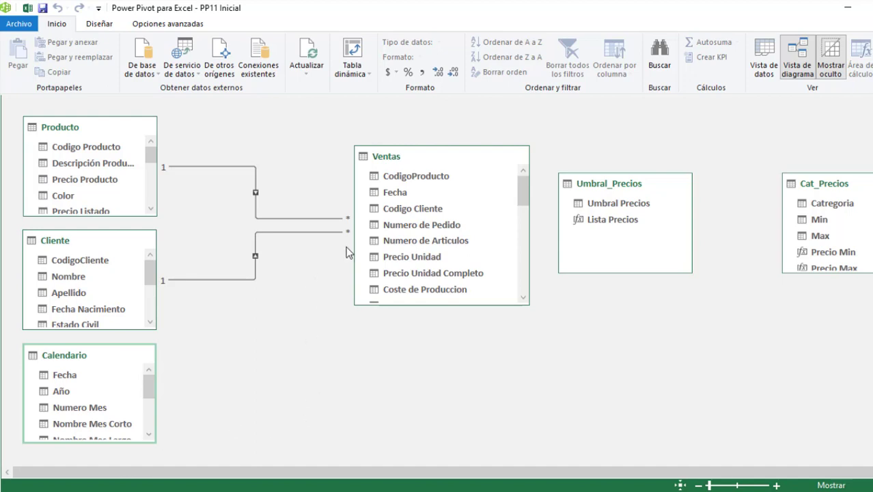
Create a relationship between the Fecha column of Ventas and the Fecha column of Calendario.
{"action": "left_click", "coordinate": [408, 194]}
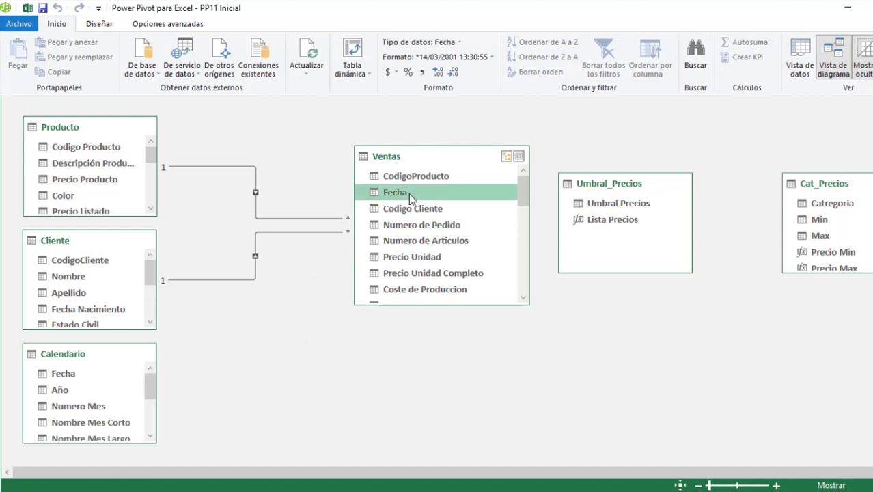
{"action": "left_click_drag", "start_coordinate": [409, 193], "coordinate": [71, 377]}
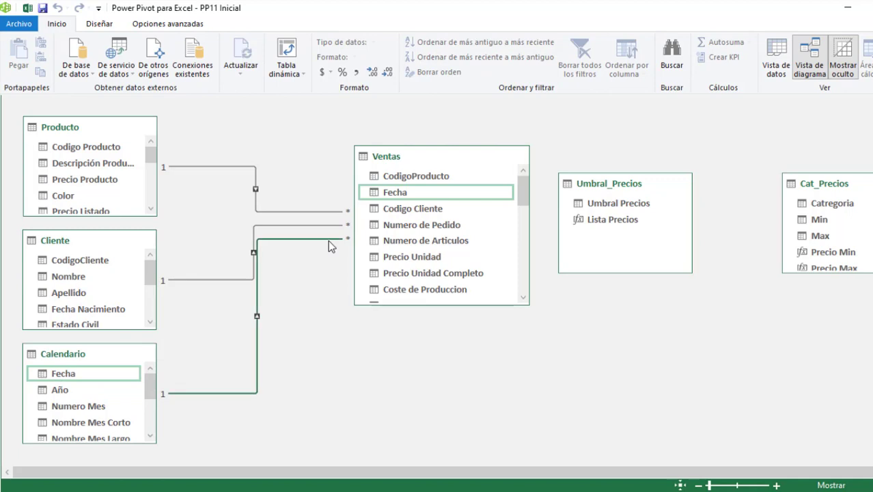
{"action": "left_click", "coordinate": [437, 444]}
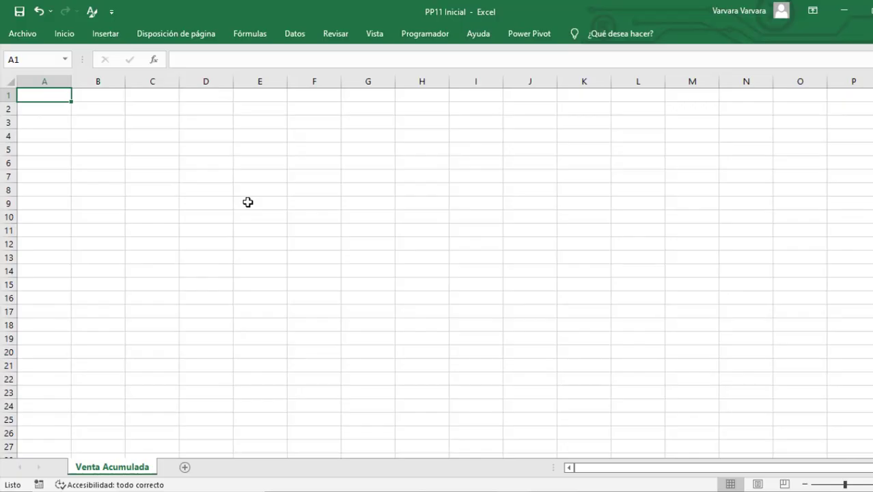
In the Excel workbook, insert a PivotTable from the data model at cell A1 of the Venta Acumulada sheet.
{"action": "left_click", "coordinate": [106, 33]}
{"action": "left_click", "coordinate": [35, 80]}
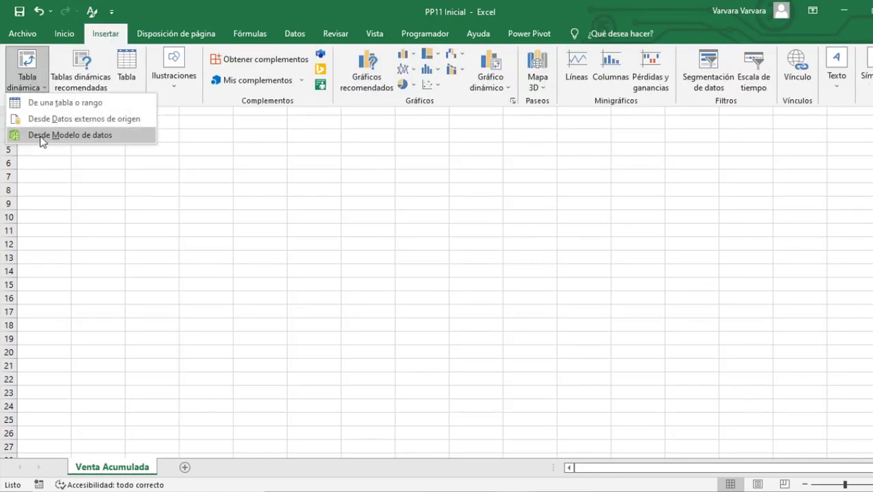
{"action": "left_click", "coordinate": [41, 137]}
{"action": "left_click", "coordinate": [480, 252]}
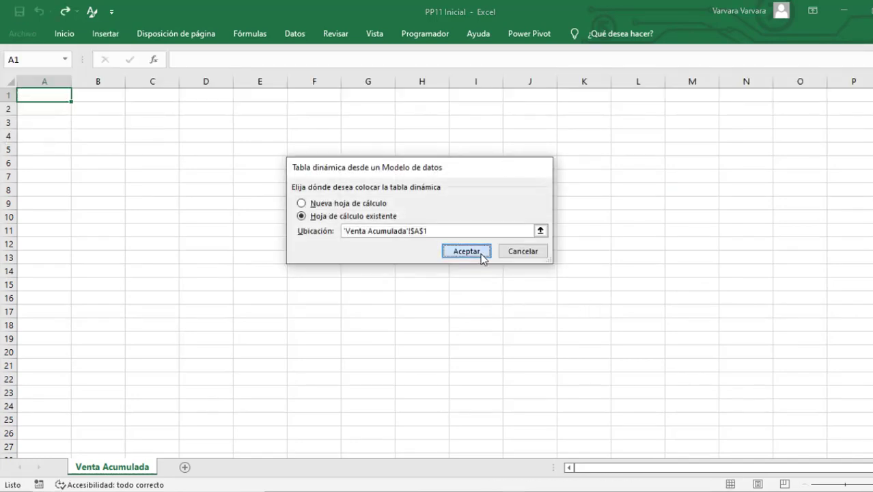
Add the Calendario field Nombre Dia Sem# Largo to the PivotTable's rows.
{"action": "left_click", "coordinate": [702, 184]}
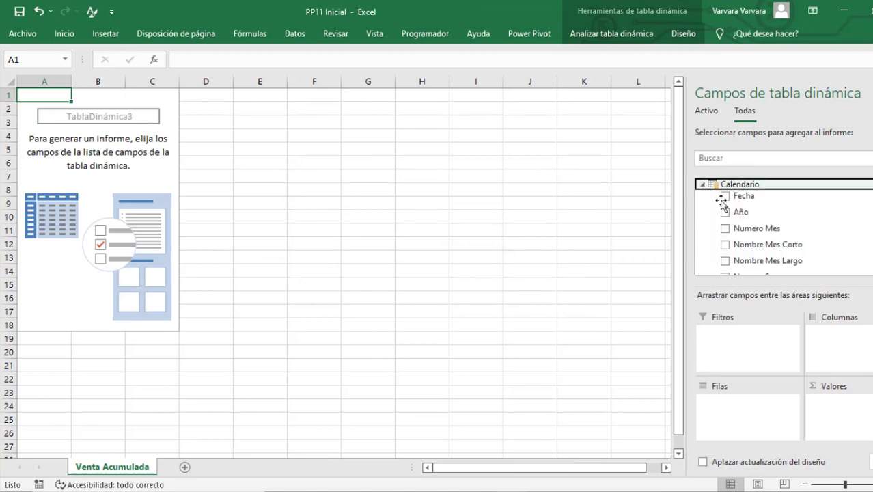
{"action": "scroll", "coordinate": [806, 211], "scroll_direction": "down", "scroll_amount": 1}
{"action": "scroll", "coordinate": [808, 211], "scroll_direction": "down", "scroll_amount": 2}
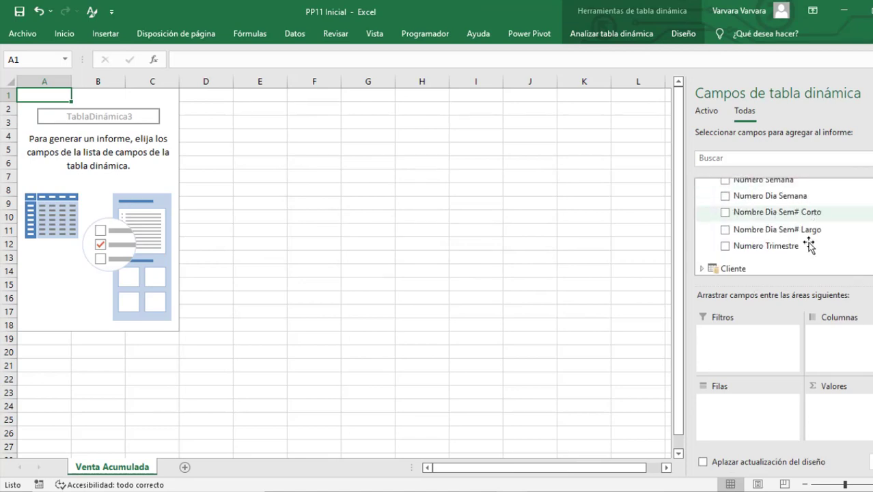
{"action": "left_click_drag", "start_coordinate": [773, 230], "coordinate": [753, 397]}
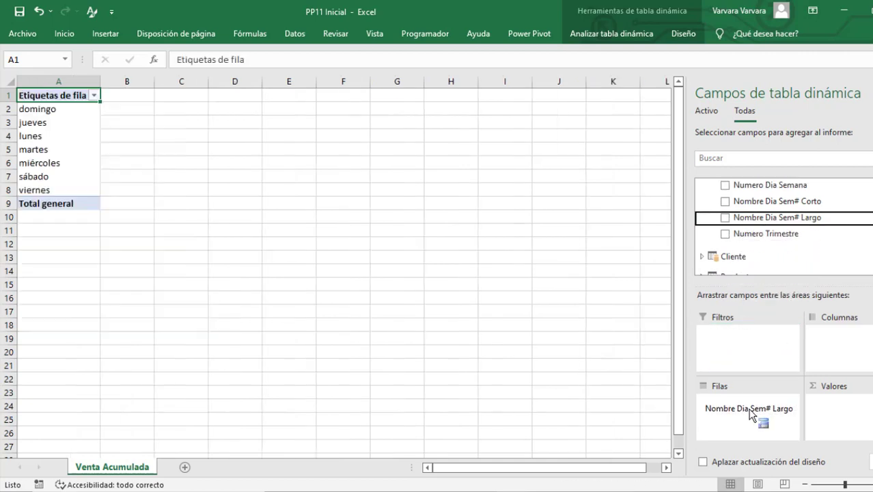
Add the Total Ventas measure from the Ventas table to the PivotTable's values.
{"action": "scroll", "coordinate": [794, 234], "scroll_direction": "down", "scroll_amount": 3}
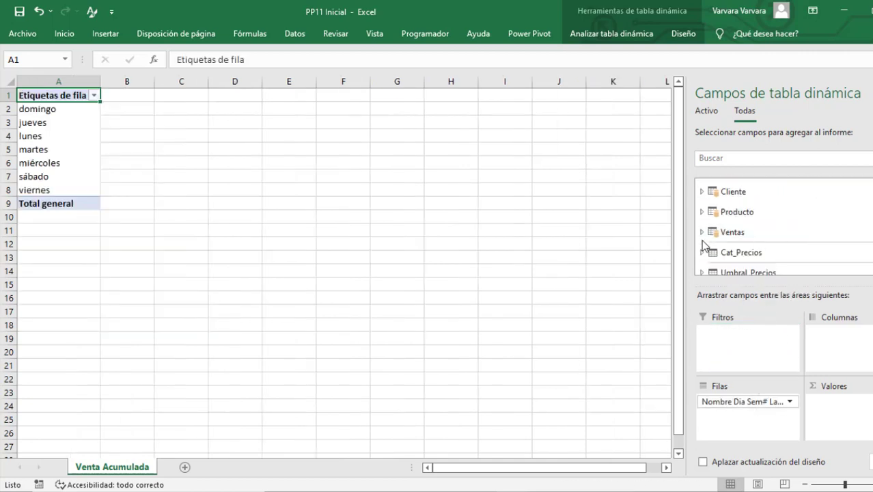
{"action": "left_click", "coordinate": [703, 230]}
{"action": "scroll", "coordinate": [793, 232], "scroll_direction": "down", "scroll_amount": 5}
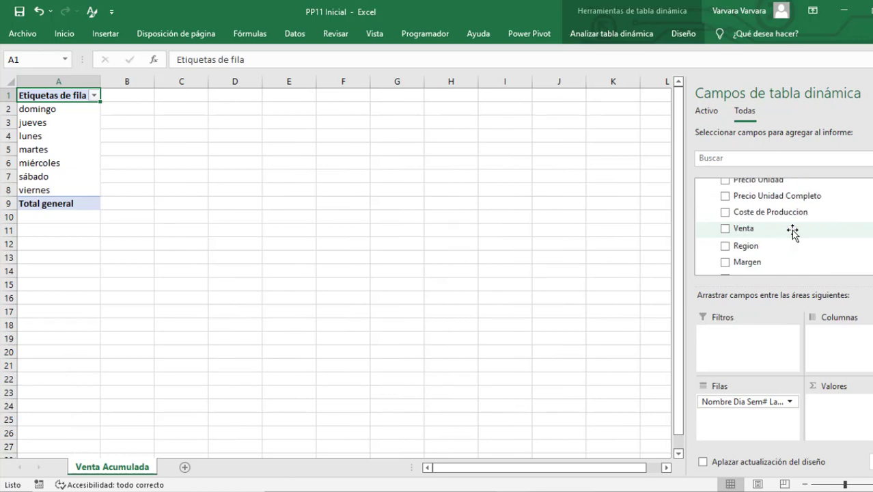
{"action": "scroll", "coordinate": [792, 232], "scroll_direction": "down", "scroll_amount": 2}
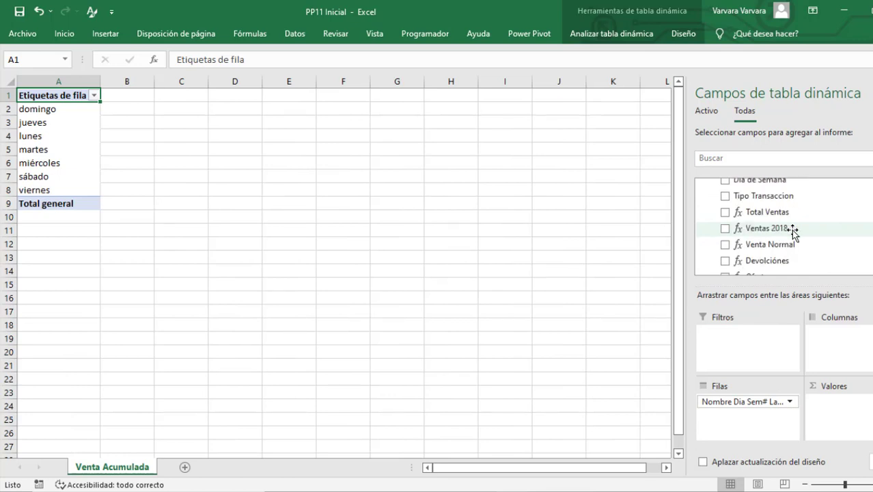
{"action": "left_click_drag", "start_coordinate": [783, 212], "coordinate": [866, 408]}
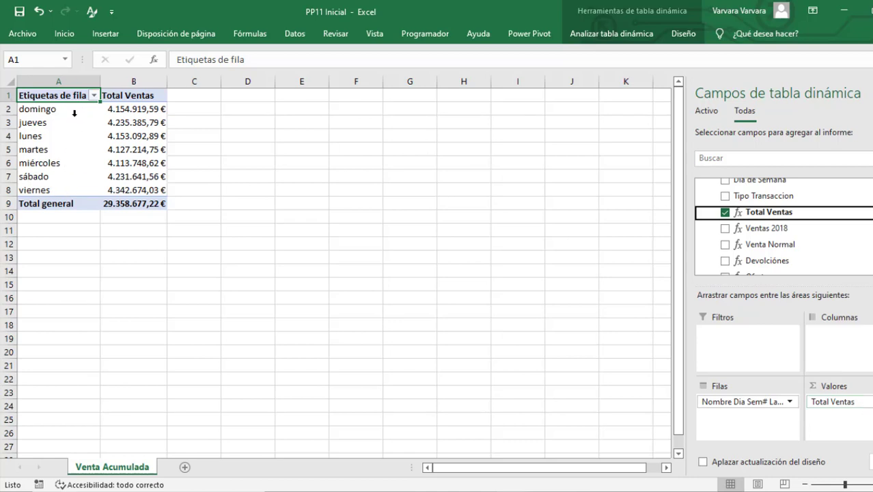
Sort the PivotTable's weekday row labels in ascending order by Nombre Dia Sem# Largo.
{"action": "left_click", "coordinate": [80, 111]}
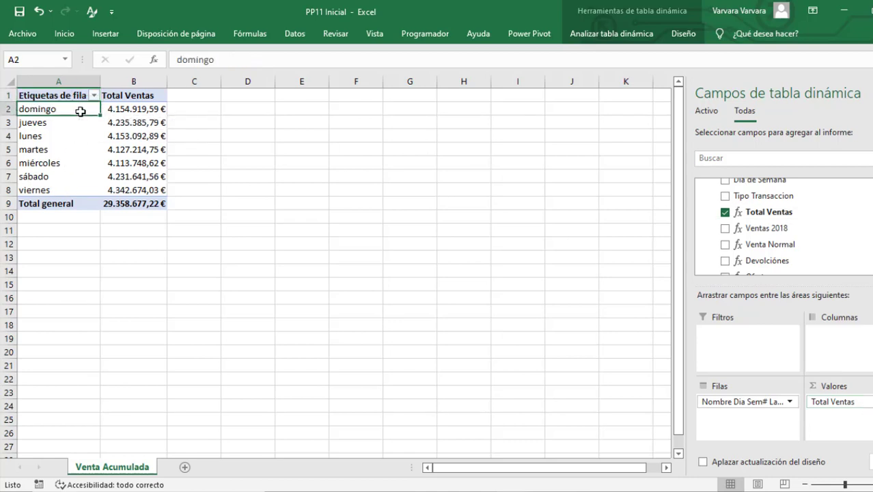
{"action": "right_click", "coordinate": [80, 111]}
{"action": "mouse_move", "coordinate": [139, 200]}
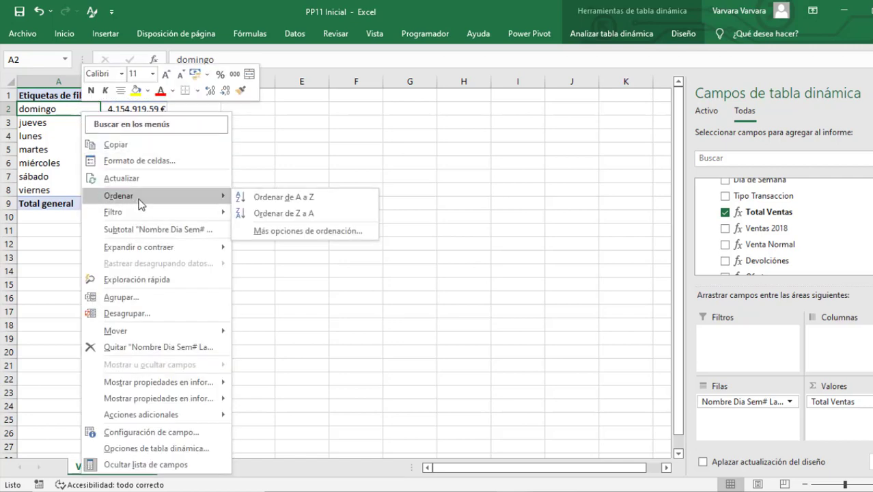
{"action": "left_click", "coordinate": [296, 232]}
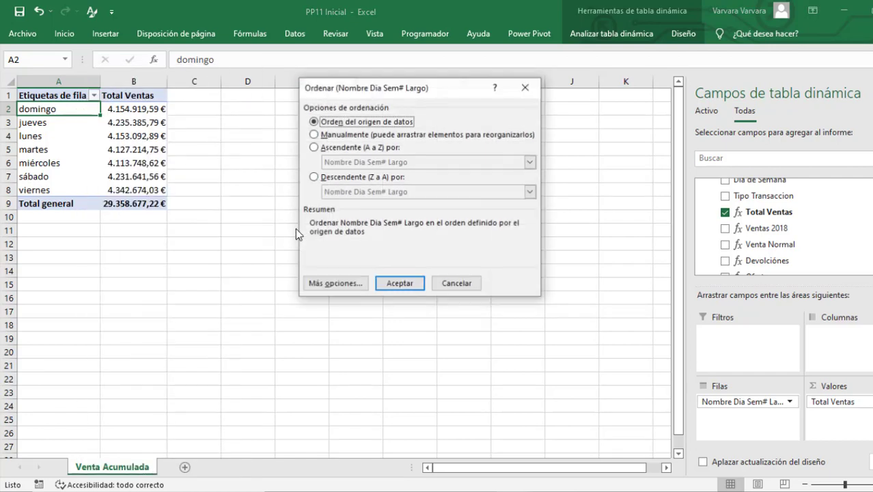
{"action": "left_click", "coordinate": [313, 148]}
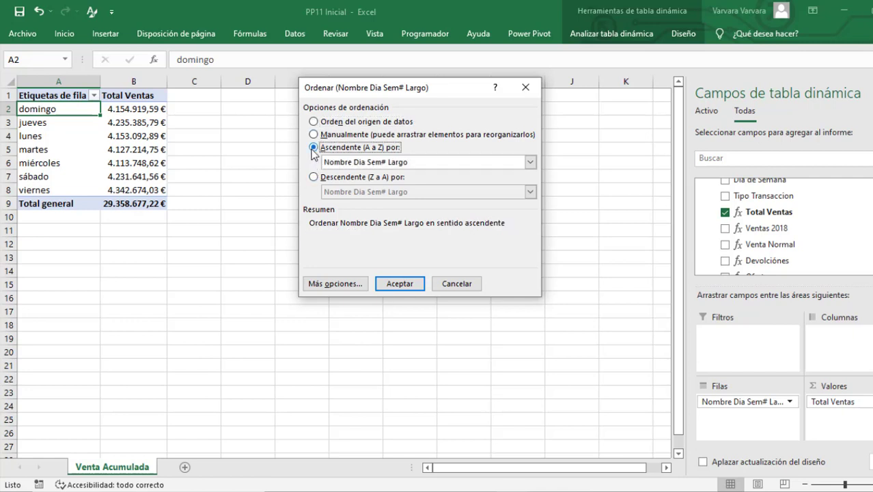
{"action": "left_click", "coordinate": [400, 283]}
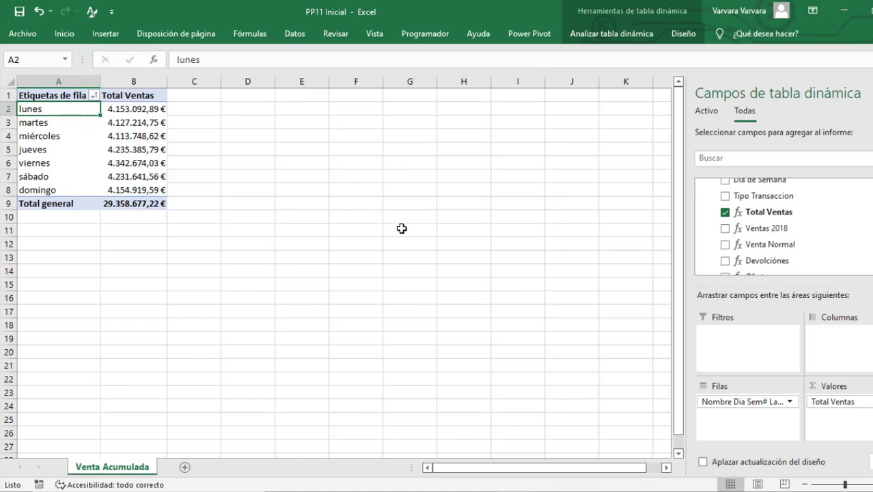
{"action": "left_click", "coordinate": [248, 176]}
Check which label and value filters are available for the PivotTable's weekday row labels.
{"action": "left_click", "coordinate": [93, 96]}
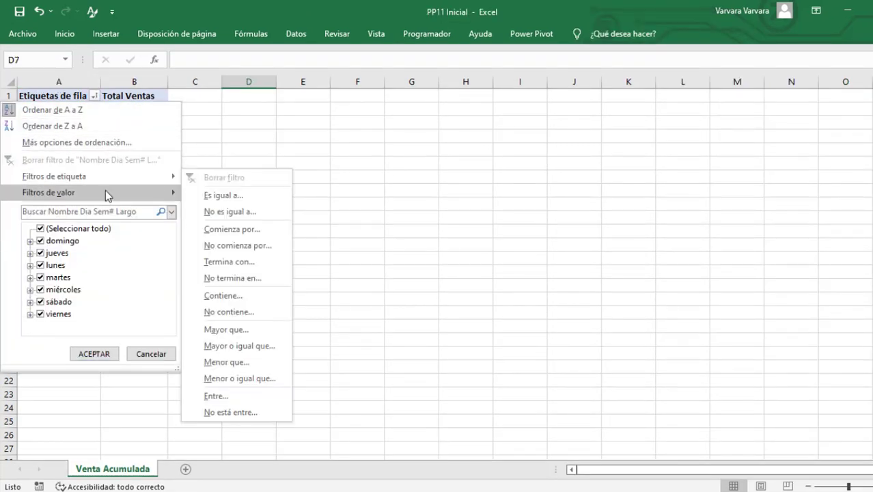
{"action": "mouse_move", "coordinate": [105, 192]}
{"action": "mouse_move", "coordinate": [117, 179]}
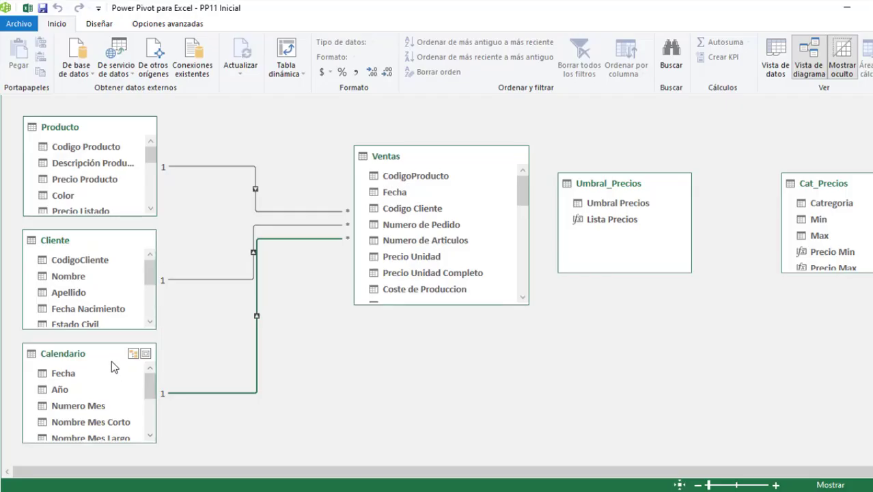
In Power Pivot, mark the Calendario table as a date table by its Fecha column, and recheck the row label filters in the Excel workbook.
{"action": "left_click", "coordinate": [106, 352]}
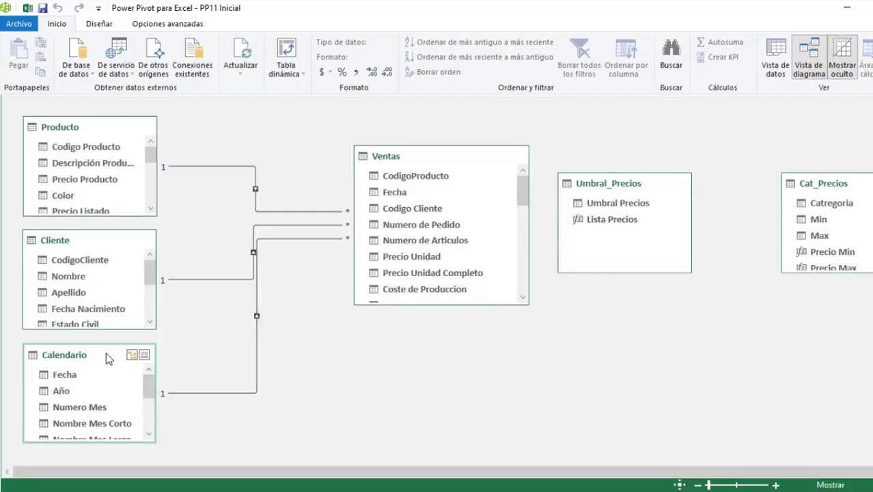
{"action": "left_click", "coordinate": [101, 24]}
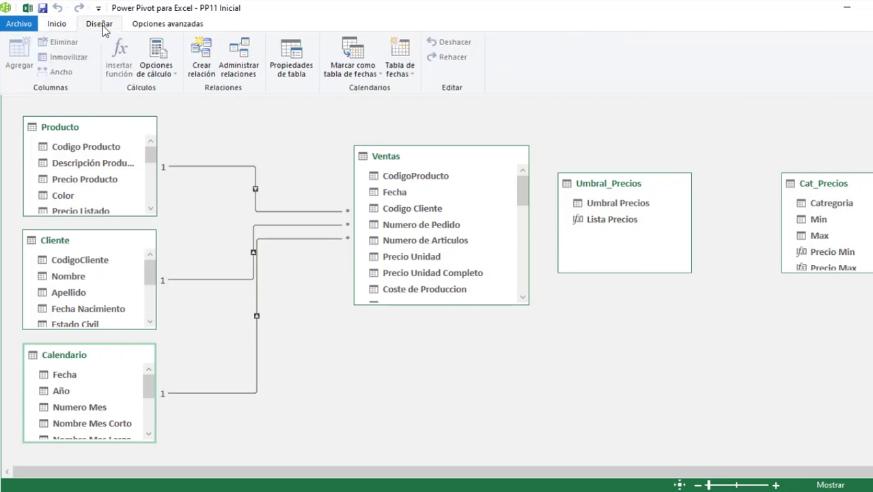
{"action": "left_click", "coordinate": [379, 75]}
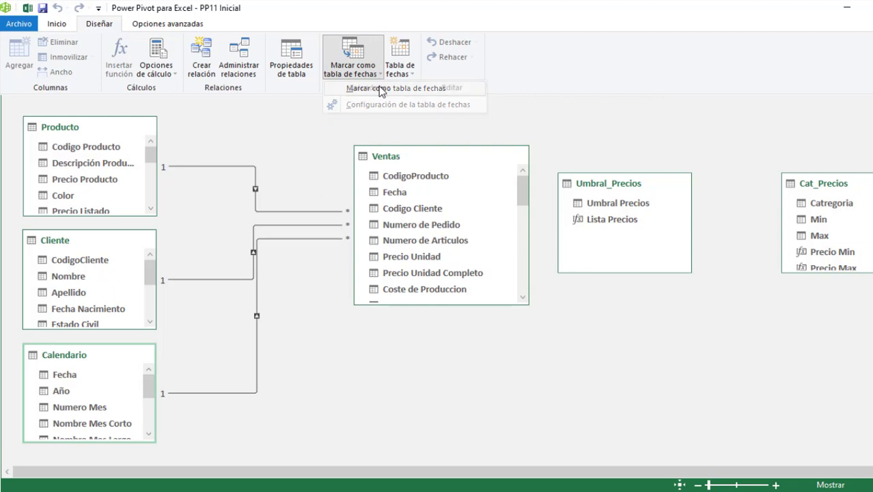
{"action": "left_click", "coordinate": [381, 89]}
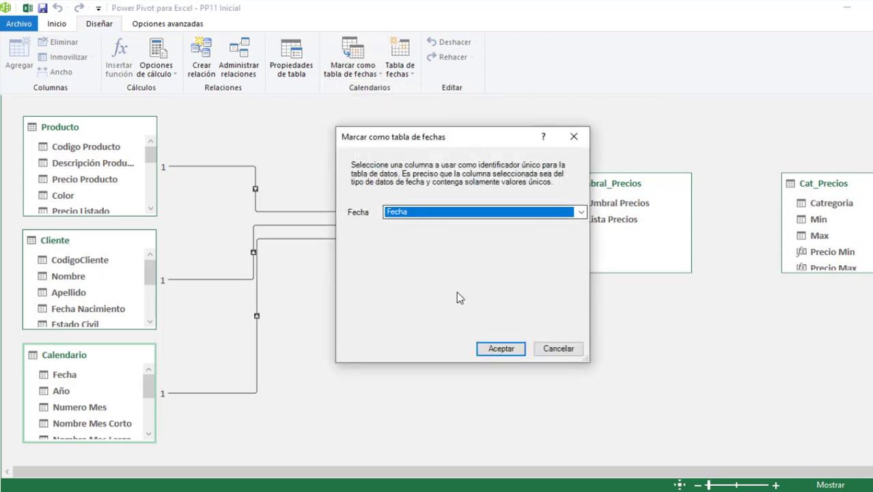
{"action": "left_click", "coordinate": [500, 348]}
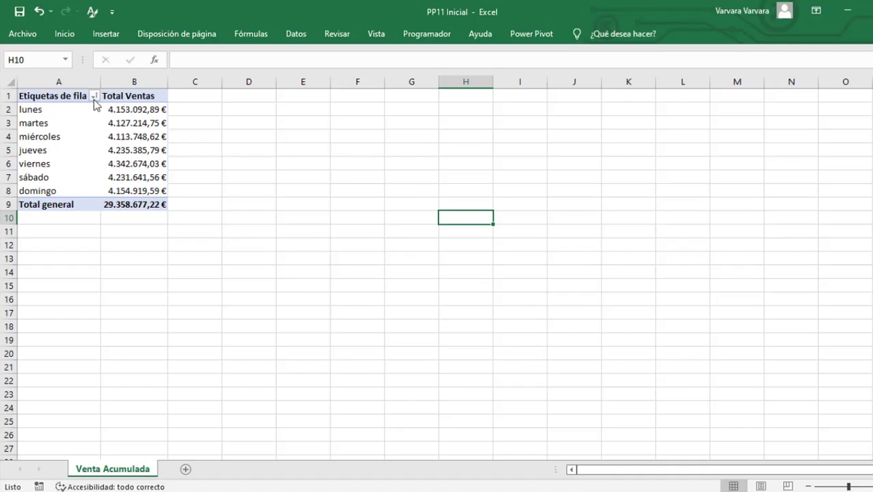
{"action": "left_click", "coordinate": [94, 95]}
{"action": "mouse_move", "coordinate": [98, 177]}
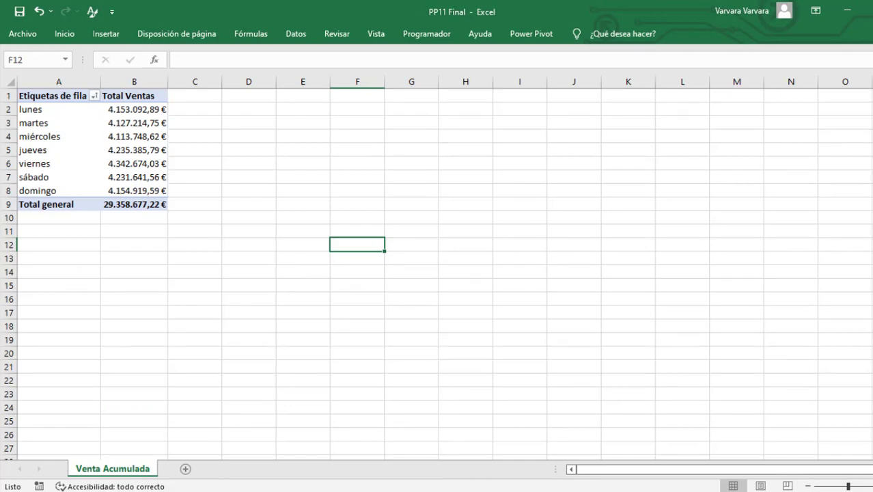
In Power Pivot, start a measure named Total Ventas YTD below the Ventas table's measures, using CALCULATE with [Total Ventas] as the expression.
{"action": "left_click", "coordinate": [528, 459]}
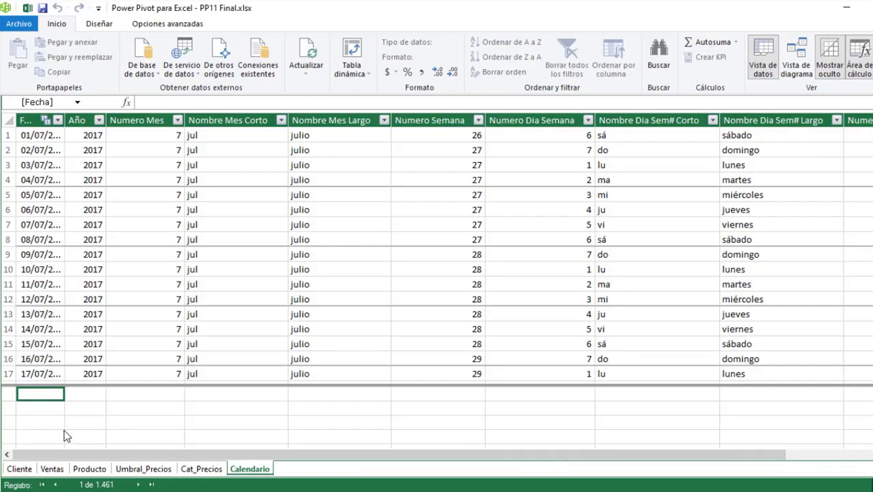
{"action": "left_click", "coordinate": [52, 469]}
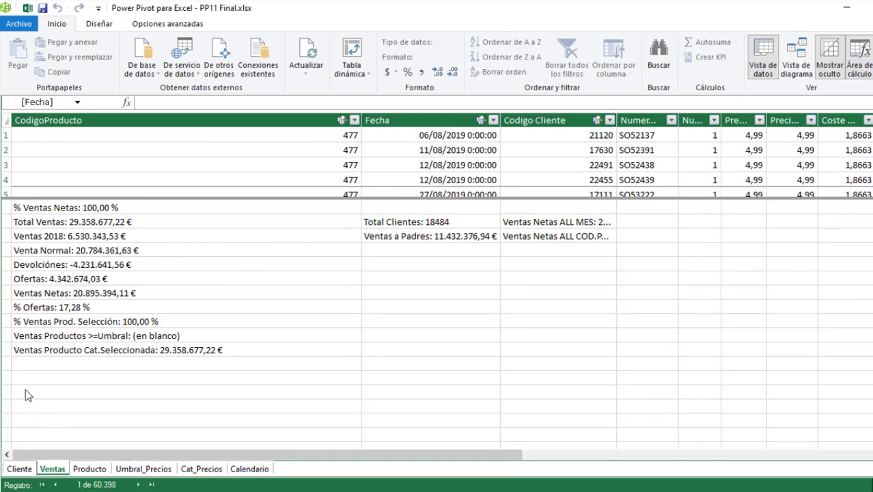
{"action": "left_click", "coordinate": [28, 365]}
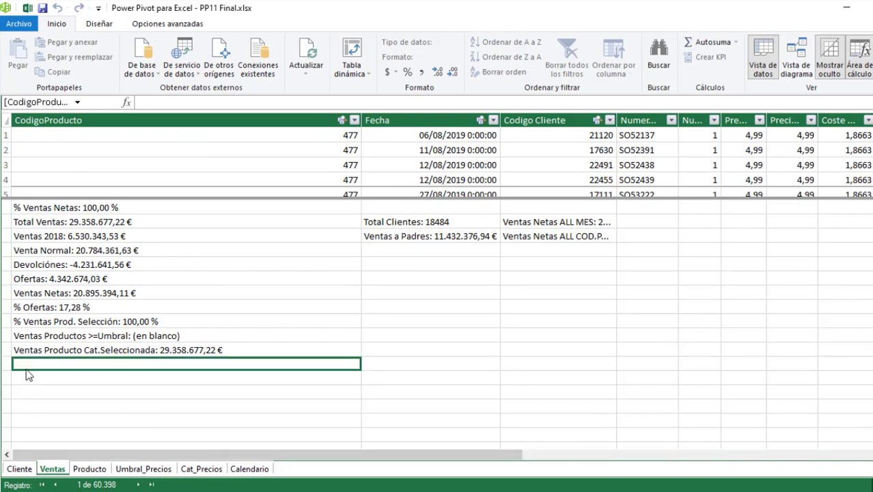
{"action": "type", "text": "T"}
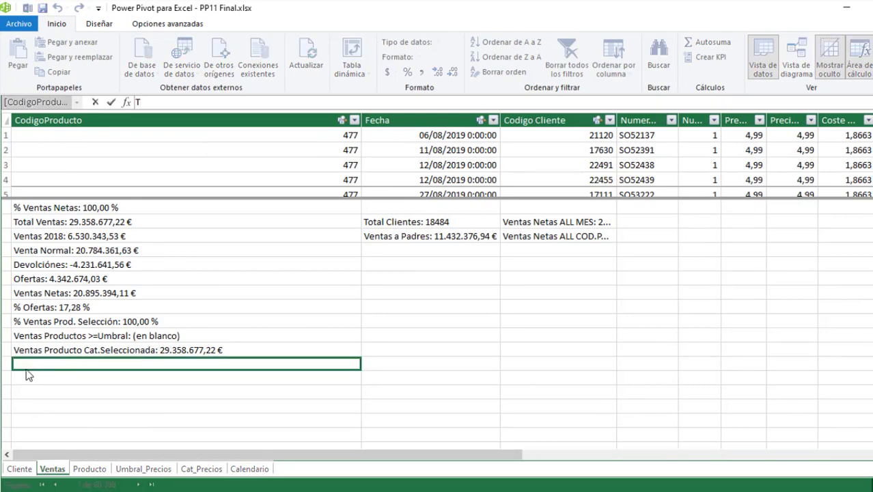
{"action": "type", "text": "otal Ventas YTD:"}
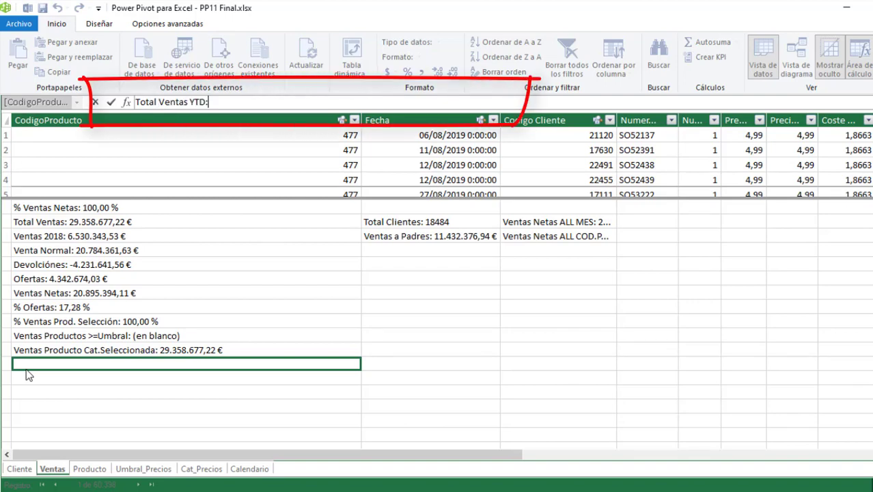
{"action": "type", "text": "="}
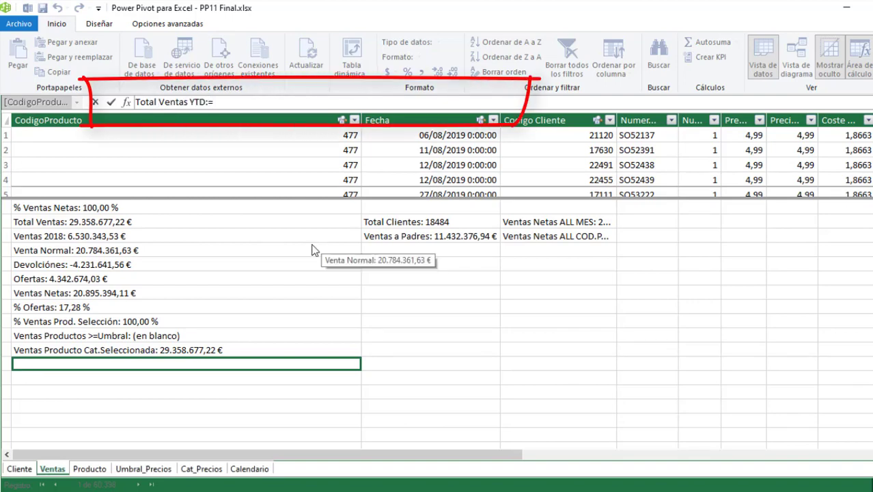
{"action": "type", "text": "cal"}
{"action": "key", "text": "Tab"}
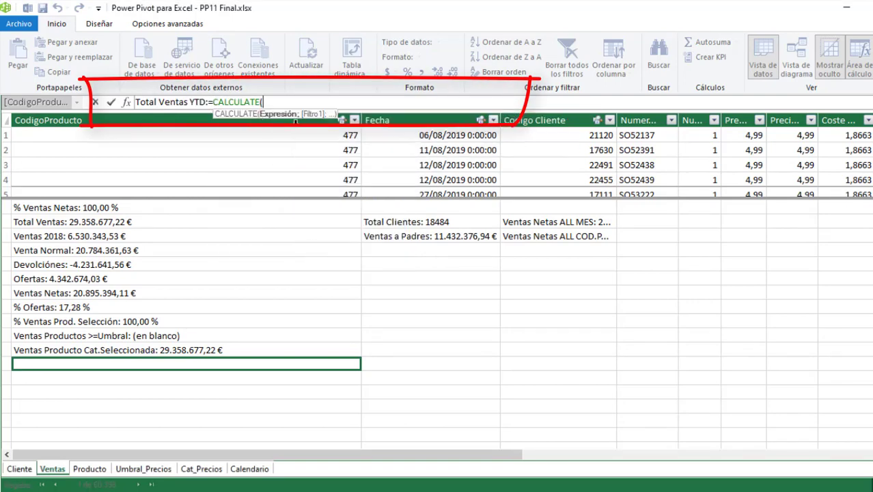
{"action": "left_click", "coordinate": [143, 226]}
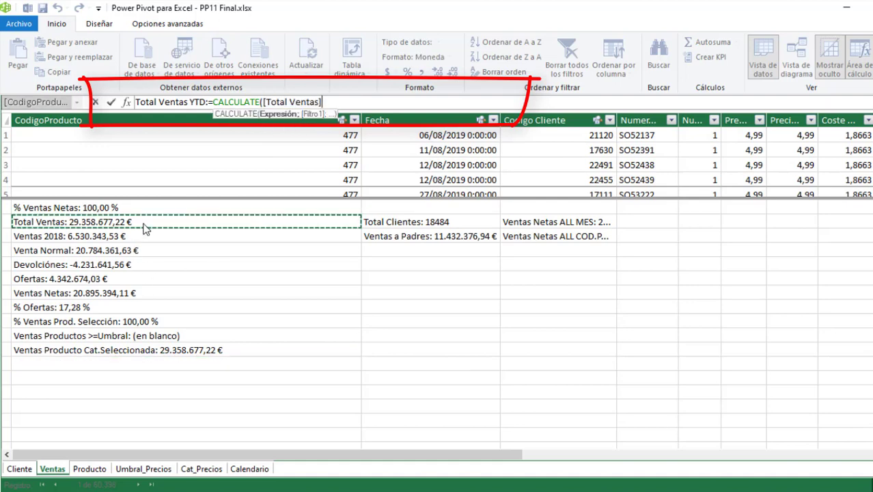
{"action": "type", "text": ";"}
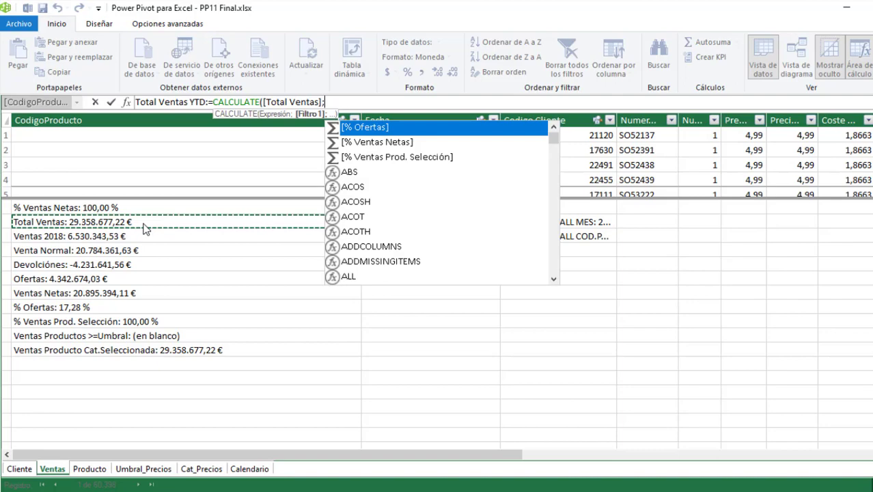
Complete the measure with the filter DATESYTD(Calendario[Fecha]) and format it as € Español (España) currency.
{"action": "left_click", "coordinate": [348, 101]}
{"action": "type", "text": "DATESYTD("}
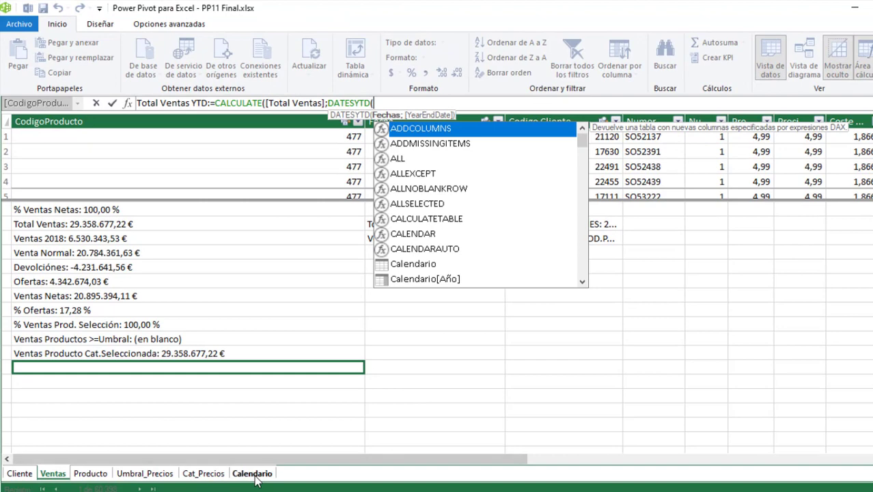
{"action": "left_click", "coordinate": [254, 473]}
{"action": "type", "text": "Calendario"}
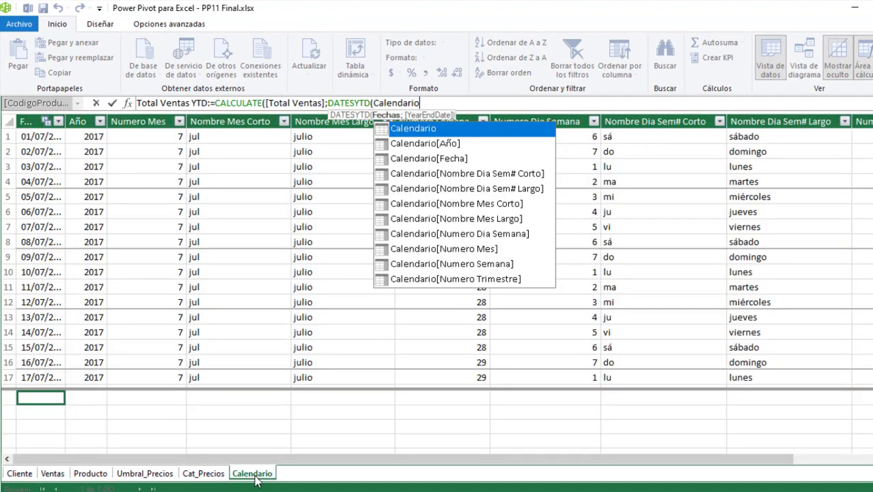
{"action": "left_click", "coordinate": [37, 121]}
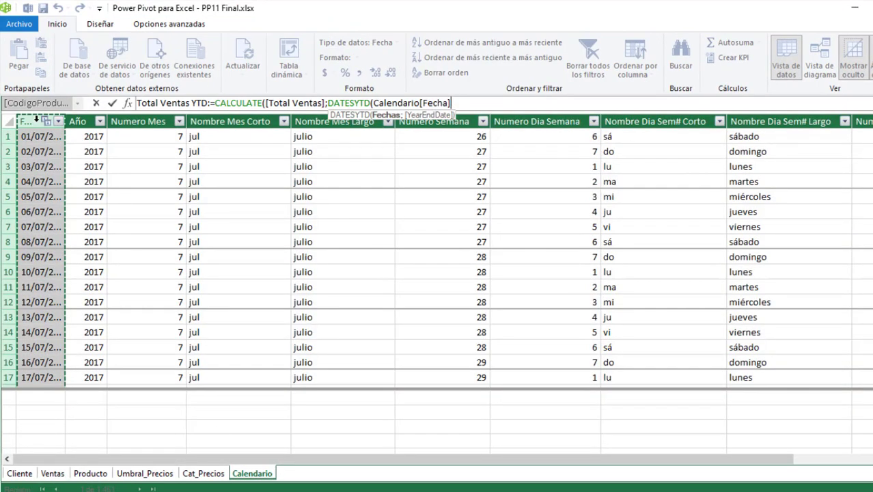
{"action": "type", "text": "))"}
{"action": "key", "text": "Return"}
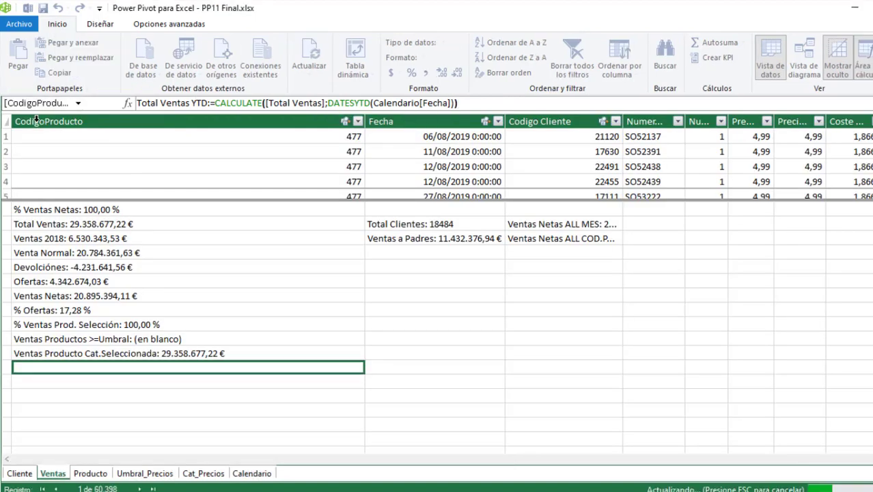
{"action": "left_click", "coordinate": [398, 72]}
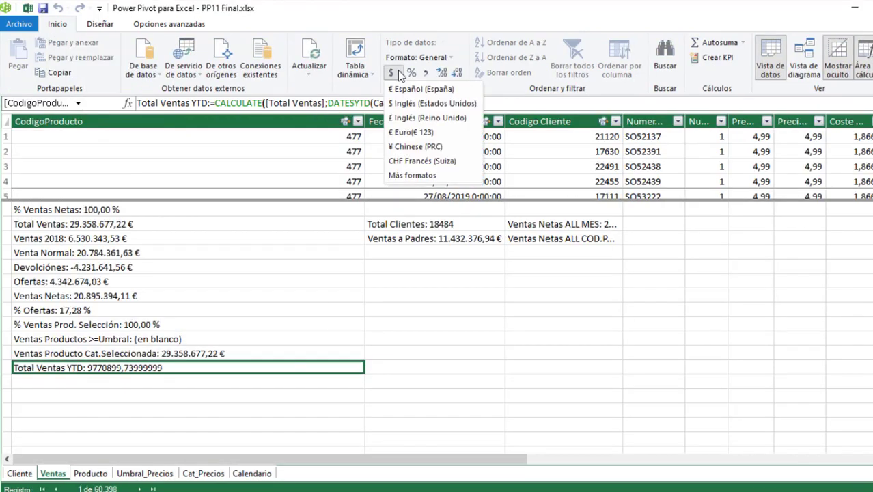
{"action": "left_click", "coordinate": [408, 89]}
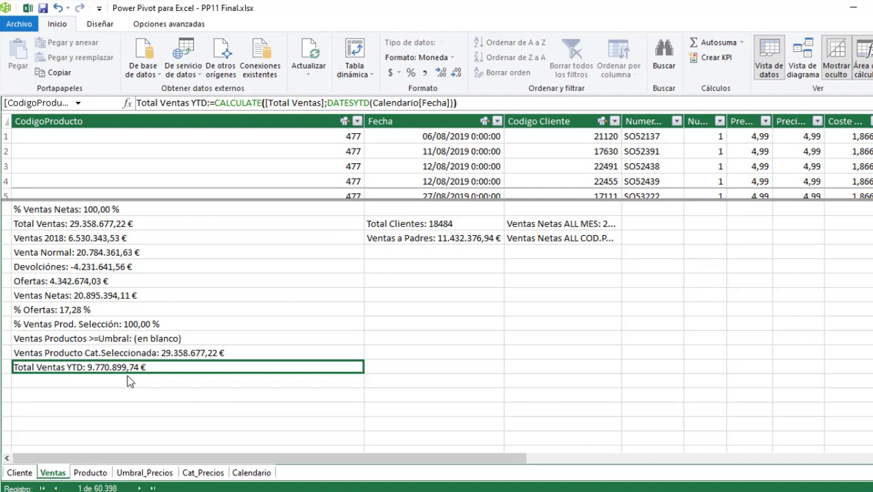
Filter the Ventas table's Fecha column to dates on or after 01/01/2020, and compare the Total Ventas and Total Ventas YTD measures.
{"action": "left_click", "coordinate": [497, 121]}
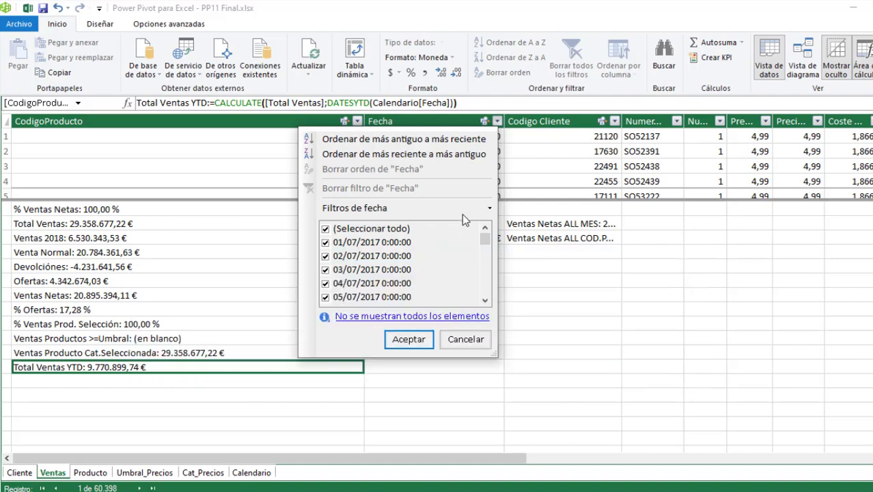
{"action": "mouse_move", "coordinate": [467, 213]}
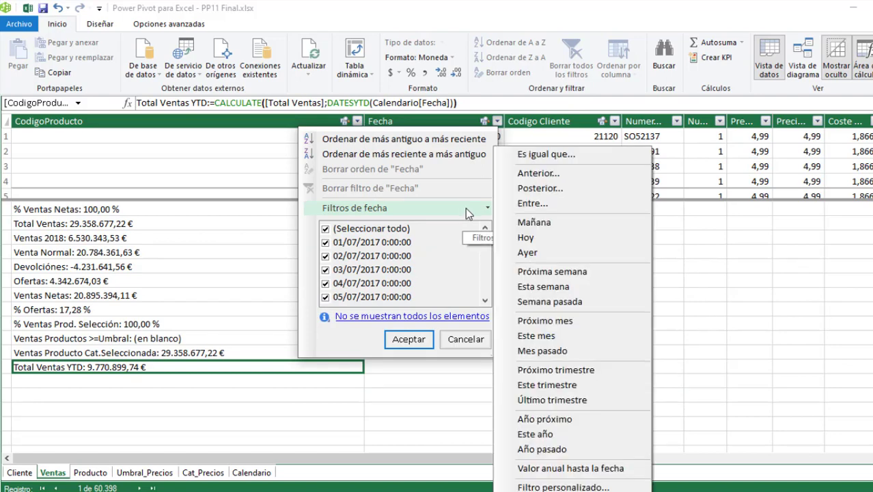
{"action": "left_click", "coordinate": [548, 189]}
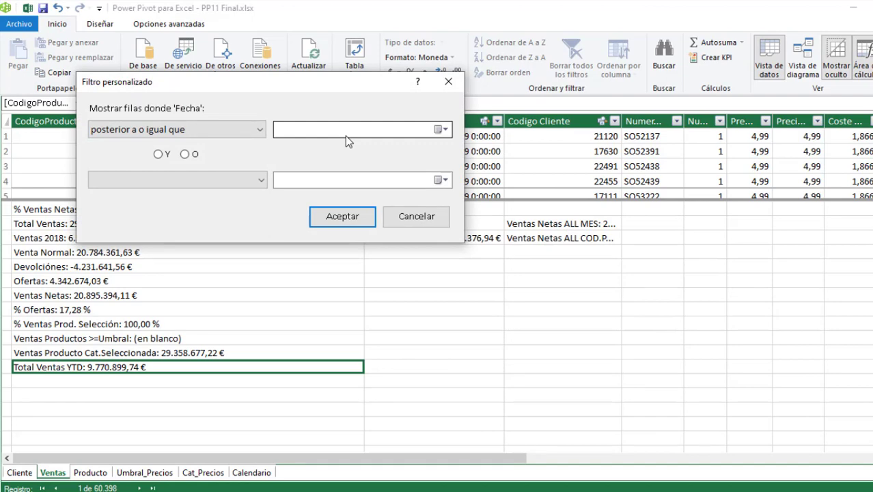
{"action": "left_click", "coordinate": [276, 130]}
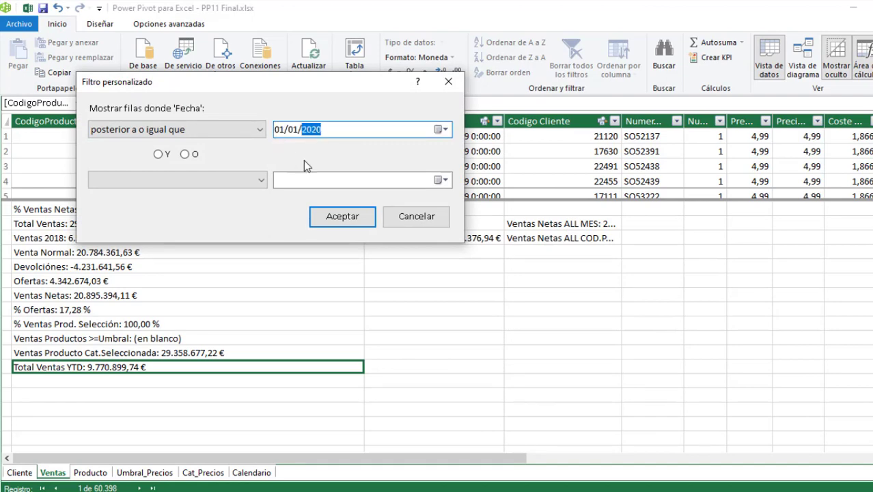
{"action": "left_click", "coordinate": [331, 219]}
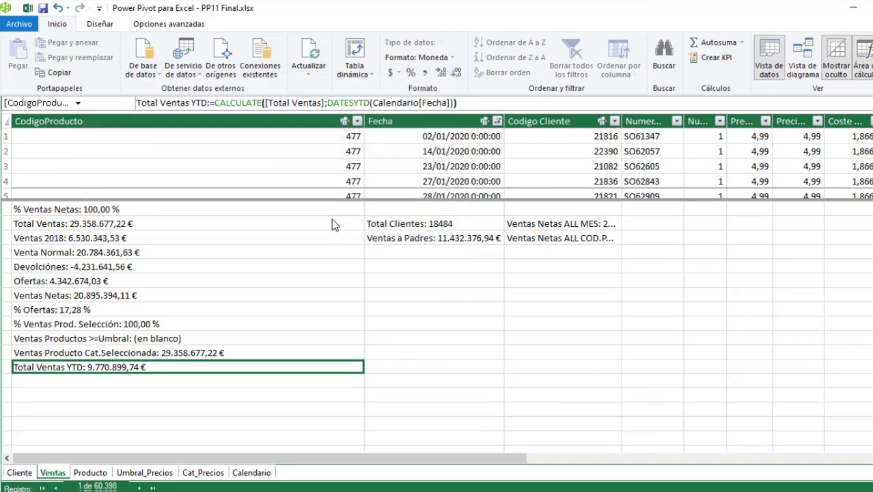
{"action": "left_click", "coordinate": [169, 228]}
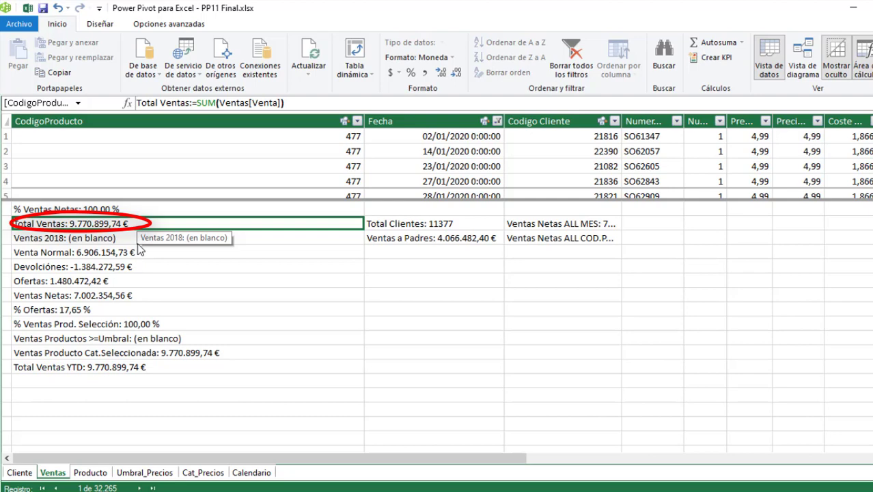
{"action": "left_click", "coordinate": [91, 372]}
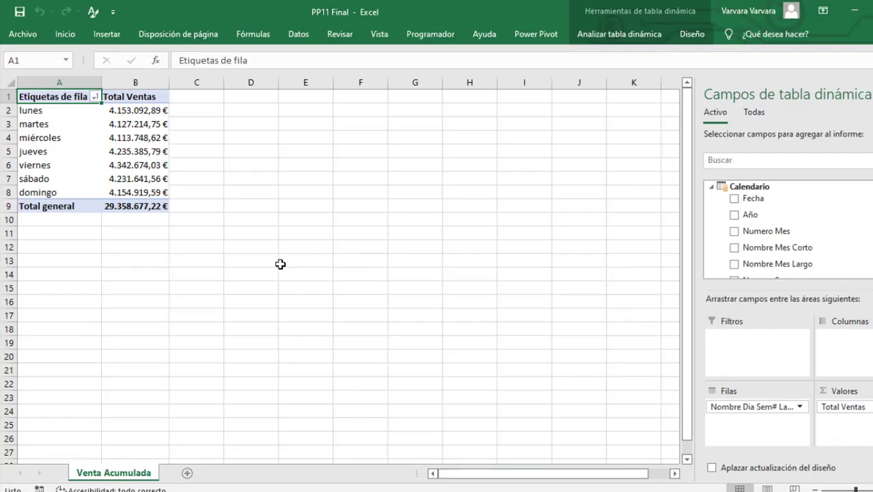
Copy the weekday PivotTable to D1 and replace the copy's row field with Nombre Mes Largo.
{"action": "key", "text": "ctrl+a"}
{"action": "key", "text": "ctrl+c"}
{"action": "left_click", "coordinate": [244, 99]}
{"action": "key", "text": "ctrl+v"}
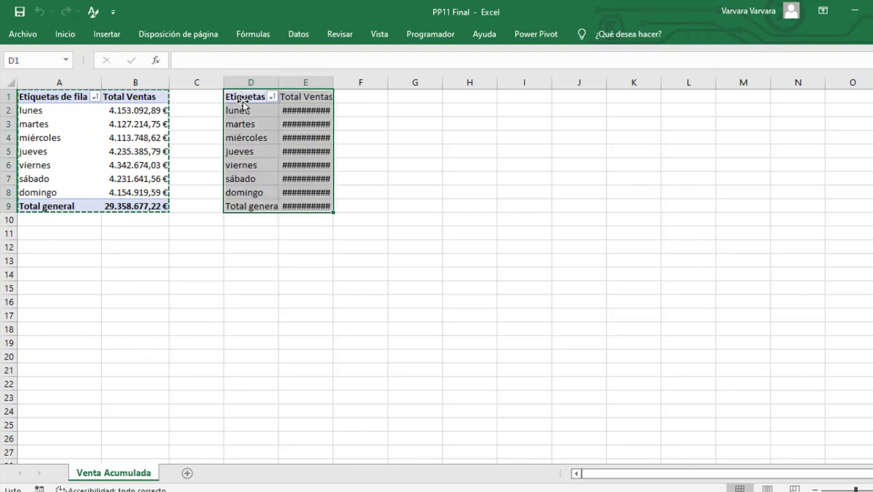
{"action": "left_click_drag", "start_coordinate": [750, 407], "coordinate": [448, 359]}
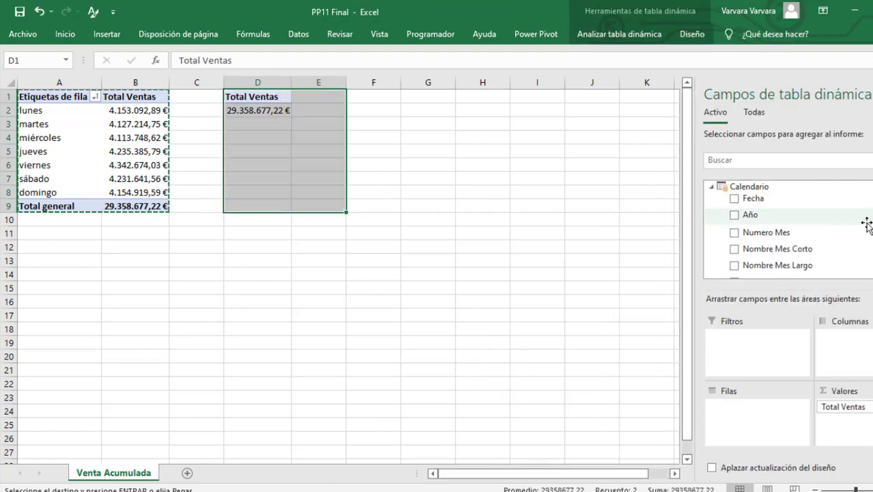
{"action": "left_click_drag", "start_coordinate": [751, 265], "coordinate": [786, 430]}
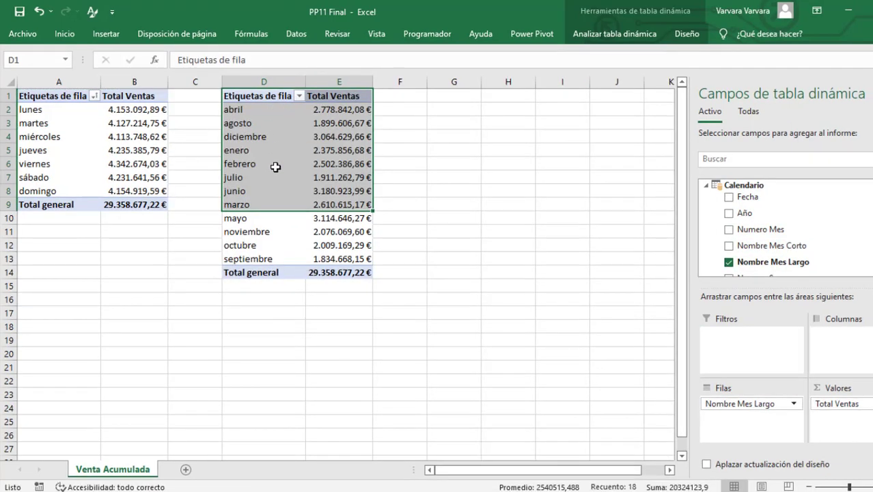
Sort the new PivotTable's month labels in ascending order by Nombre Mes Largo.
{"action": "left_click", "coordinate": [287, 114]}
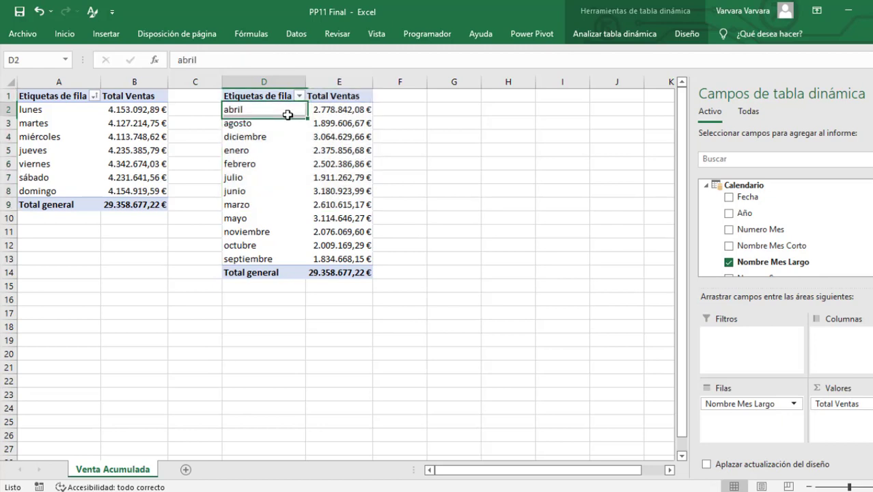
{"action": "right_click", "coordinate": [285, 109]}
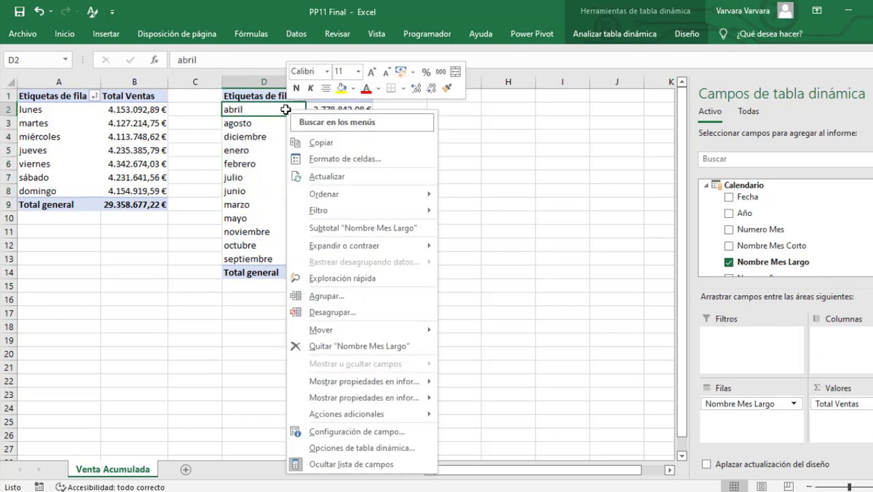
{"action": "mouse_move", "coordinate": [333, 196]}
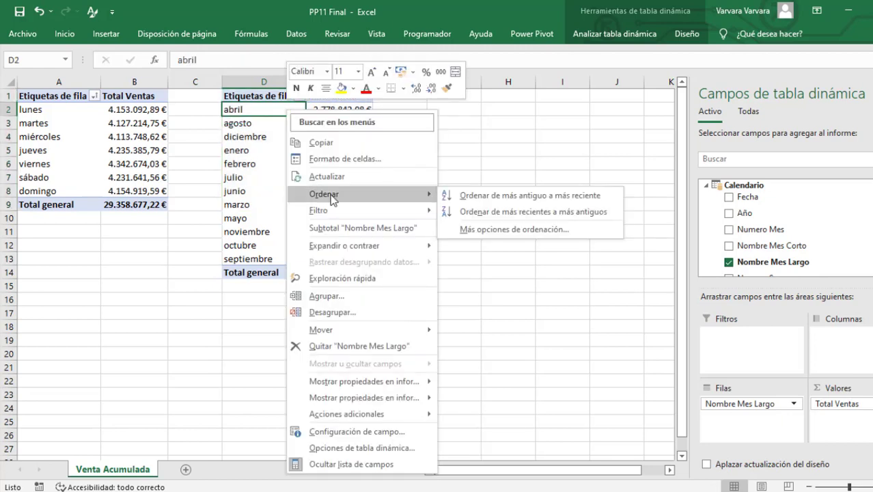
{"action": "left_click", "coordinate": [526, 231]}
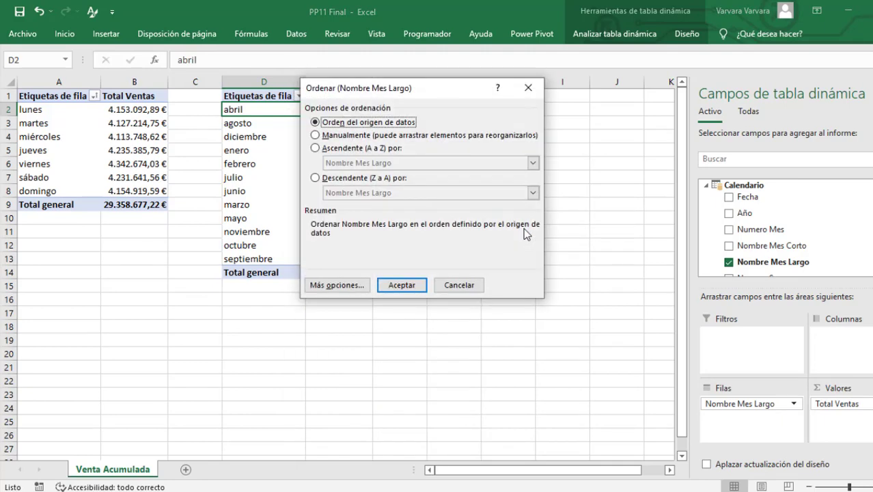
{"action": "left_click", "coordinate": [315, 147]}
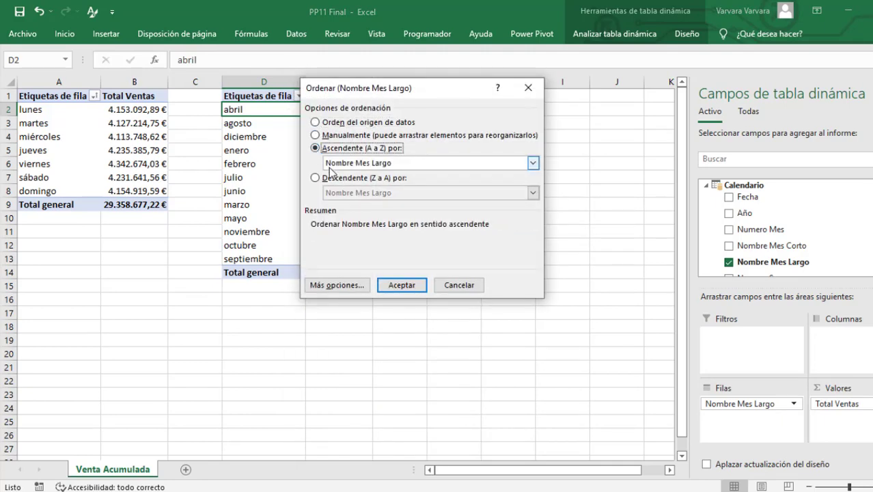
{"action": "left_click", "coordinate": [410, 285]}
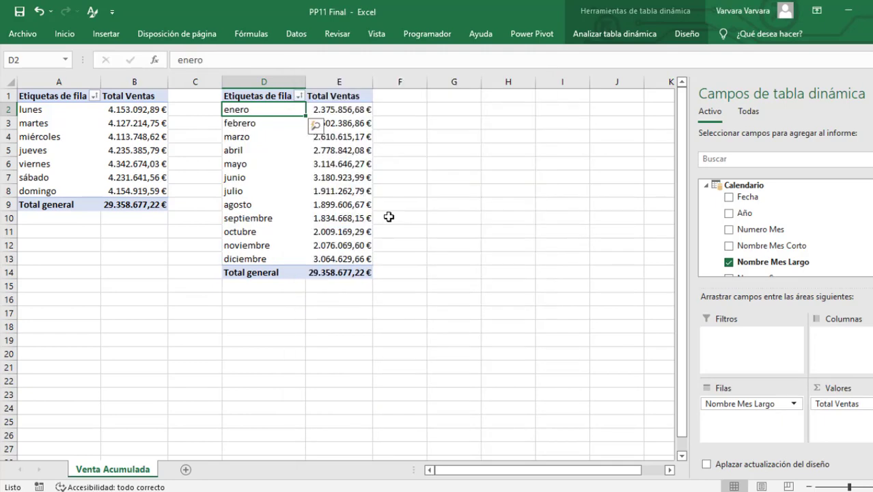
Search the PivotTable fields for Total and add the Total Ventas YTD measure to the monthly PivotTable's values.
{"action": "left_click", "coordinate": [340, 191]}
{"action": "left_click", "coordinate": [694, 275]}
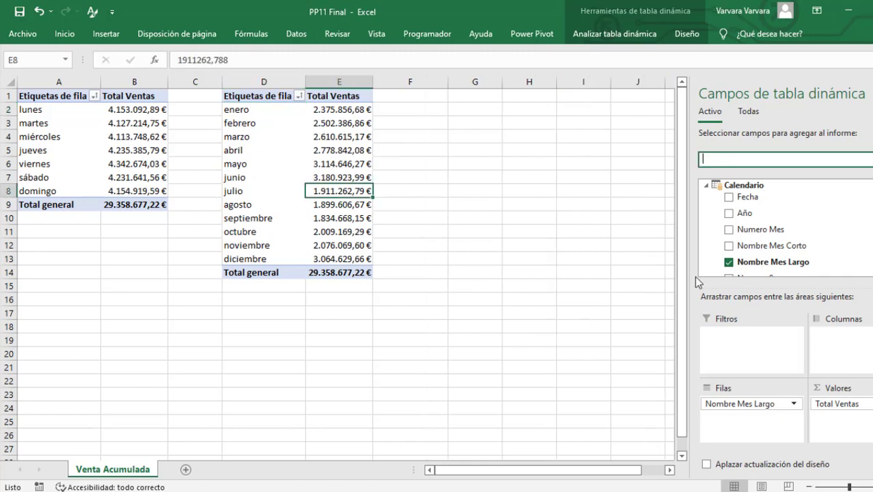
{"action": "type", "text": "Total"}
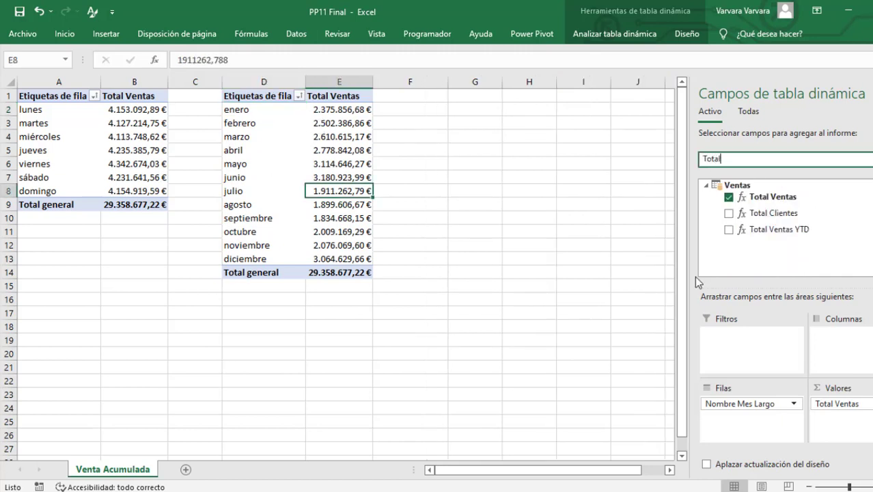
{"action": "left_click_drag", "start_coordinate": [785, 229], "coordinate": [847, 437]}
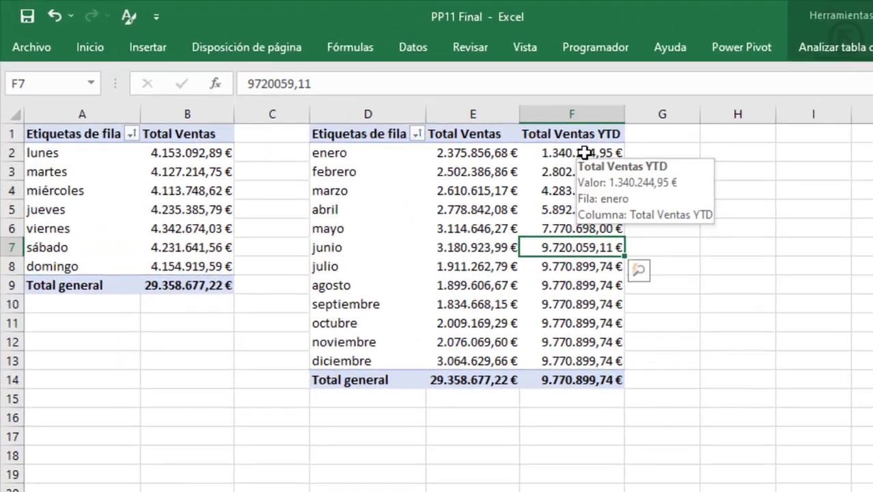
Examine how Total Ventas YTD accumulates month by month from enero to julio and how it behaves through diciembre.
{"action": "left_click", "coordinate": [418, 110]}
{"action": "left_click_drag", "start_coordinate": [594, 173], "coordinate": [586, 274]}
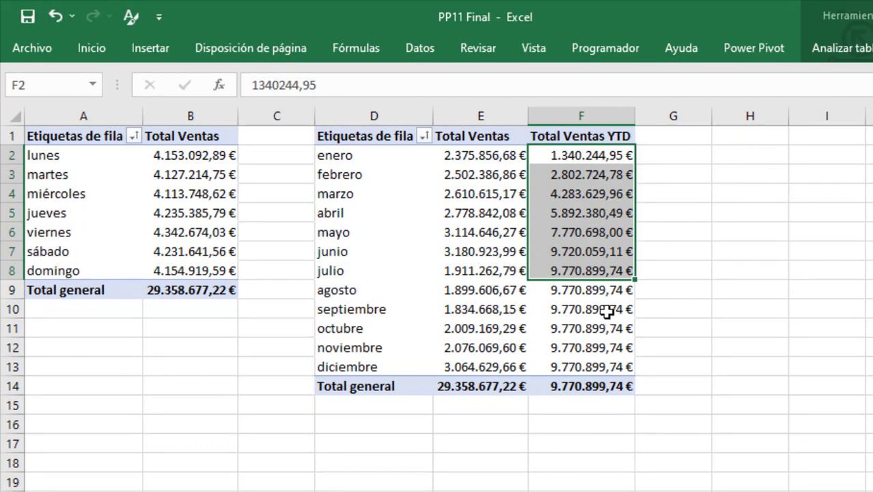
{"action": "left_click_drag", "start_coordinate": [607, 272], "coordinate": [601, 357]}
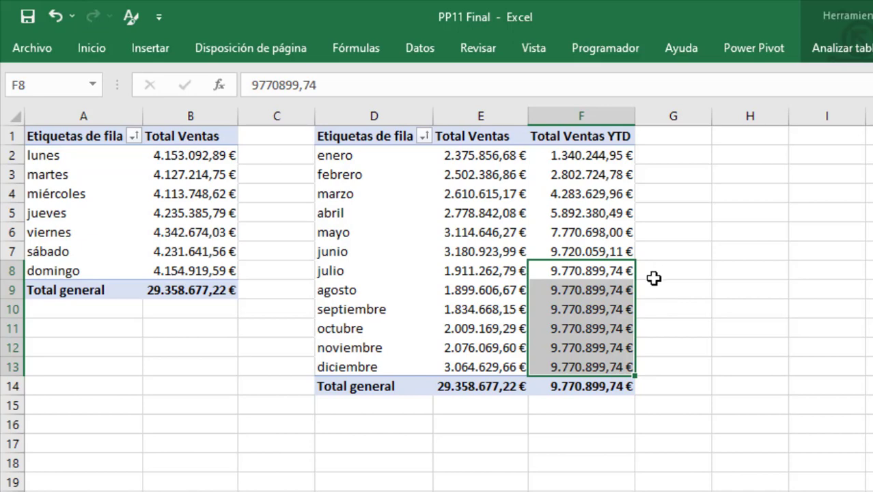
{"action": "key", "text": "ctrl+Left"}
{"action": "key", "text": "shift+Right"}
{"action": "key", "text": "shift+Right"}
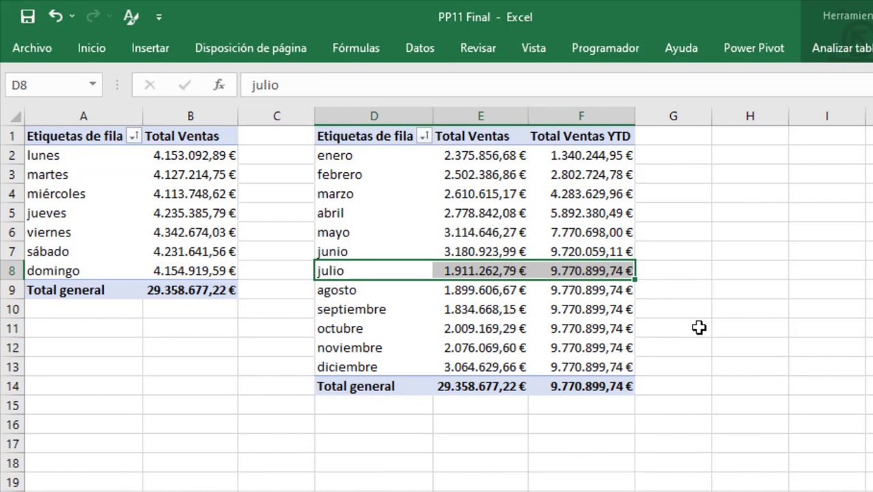
{"action": "left_click", "coordinate": [556, 160]}
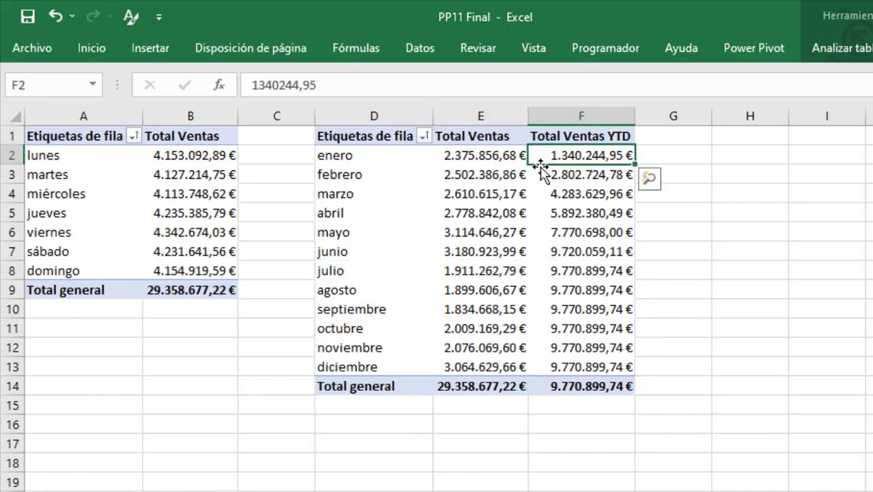
{"action": "mouse_move", "coordinate": [557, 169]}
{"action": "left_click_drag", "start_coordinate": [537, 156], "coordinate": [540, 172]}
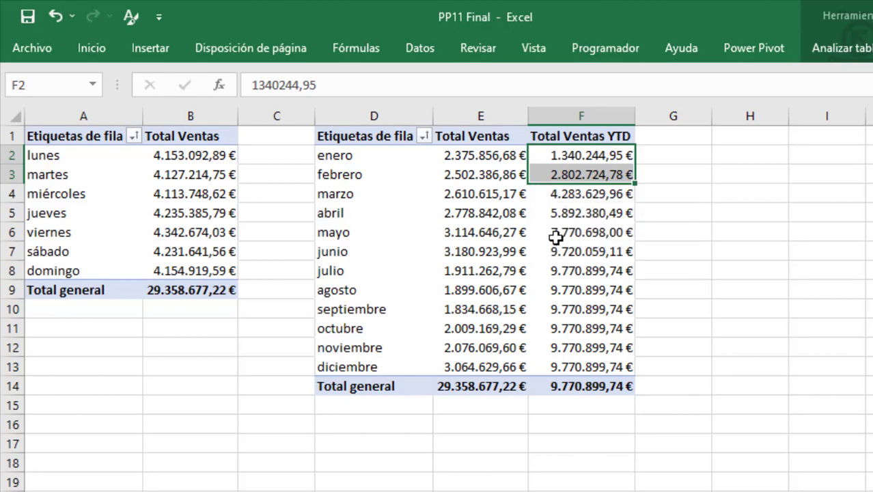
{"action": "left_click", "coordinate": [539, 155]}
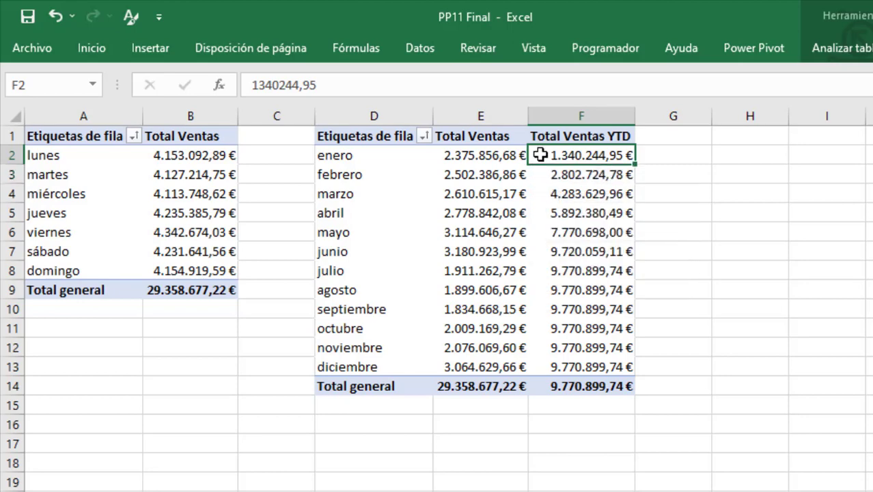
{"action": "left_click_drag", "start_coordinate": [539, 155], "coordinate": [547, 193]}
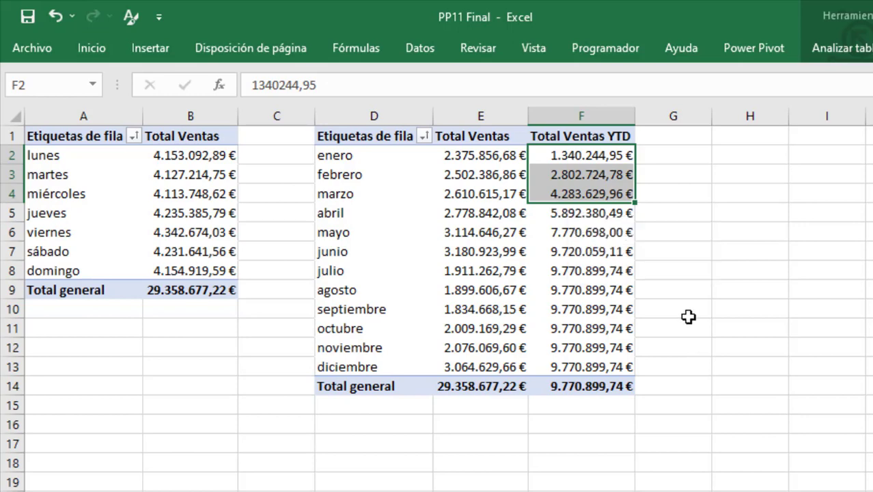
{"action": "left_click", "coordinate": [610, 155]}
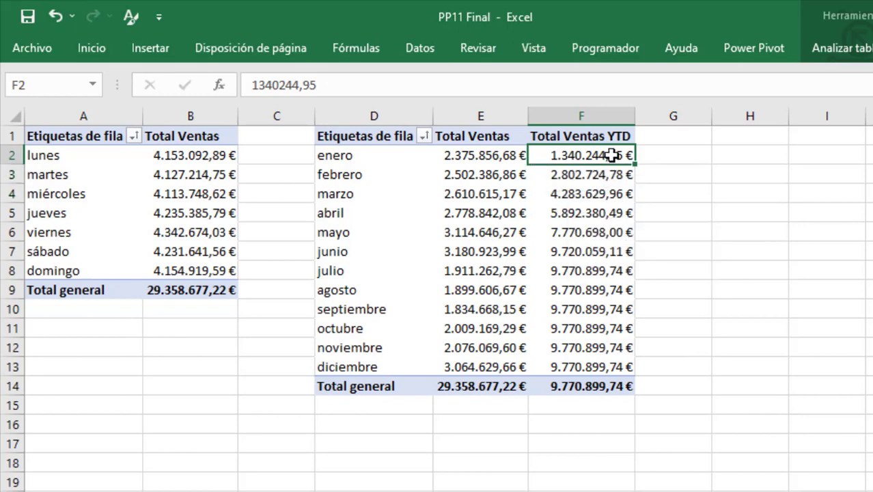
{"action": "left_click_drag", "start_coordinate": [610, 155], "coordinate": [604, 272]}
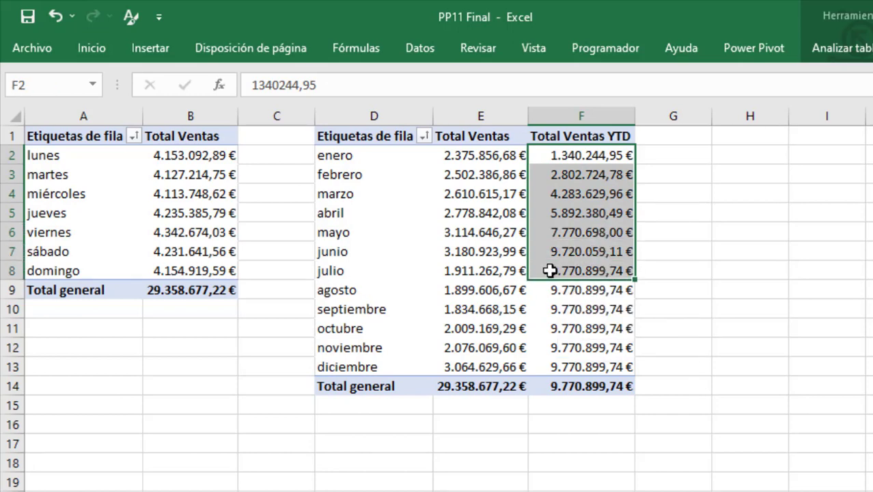
{"action": "left_click", "coordinate": [658, 276]}
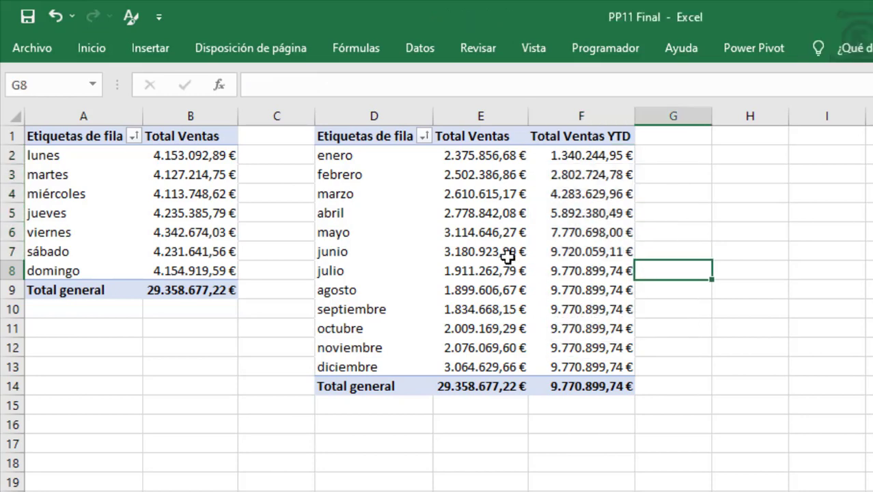
Compare enero's Total Ventas with its Total Ventas YTD in the monthly PivotTable.
{"action": "left_click", "coordinate": [447, 156]}
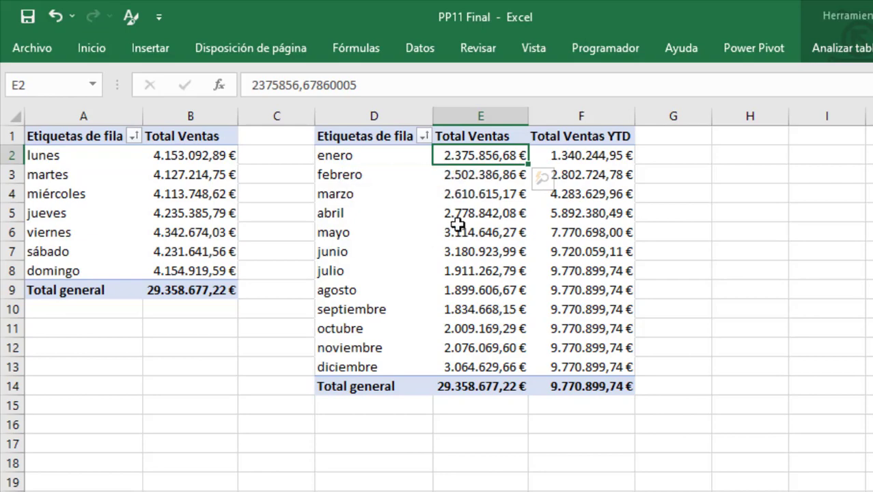
{"action": "left_click", "coordinate": [581, 157]}
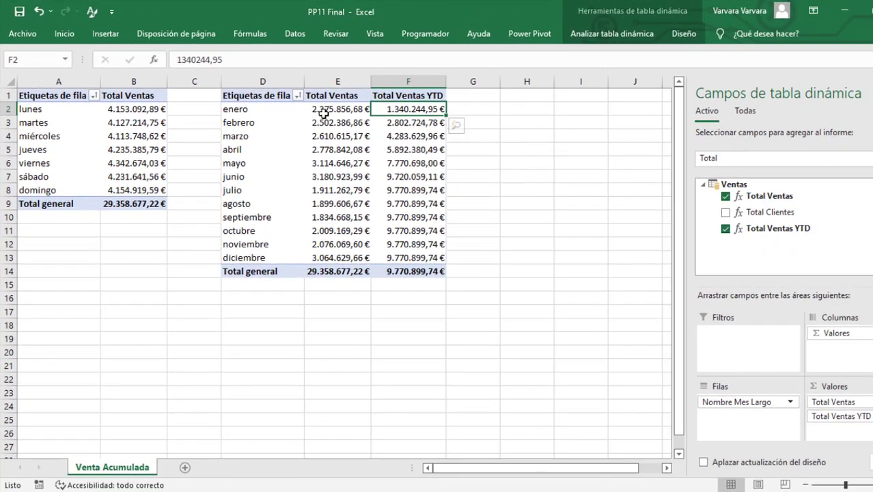
{"action": "mouse_move", "coordinate": [459, 161]}
{"action": "left_click", "coordinate": [322, 114]}
{"action": "mouse_move", "coordinate": [328, 176]}
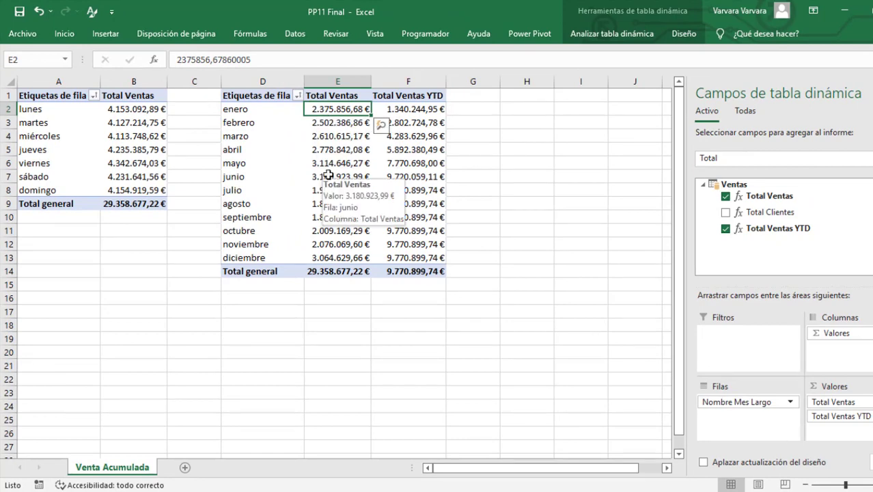
Insert a slicer for Calendario's Año field, shrink it to fit its years, and place it beside the monthly PivotTable over columns G and H.
{"action": "left_click", "coordinate": [106, 34]}
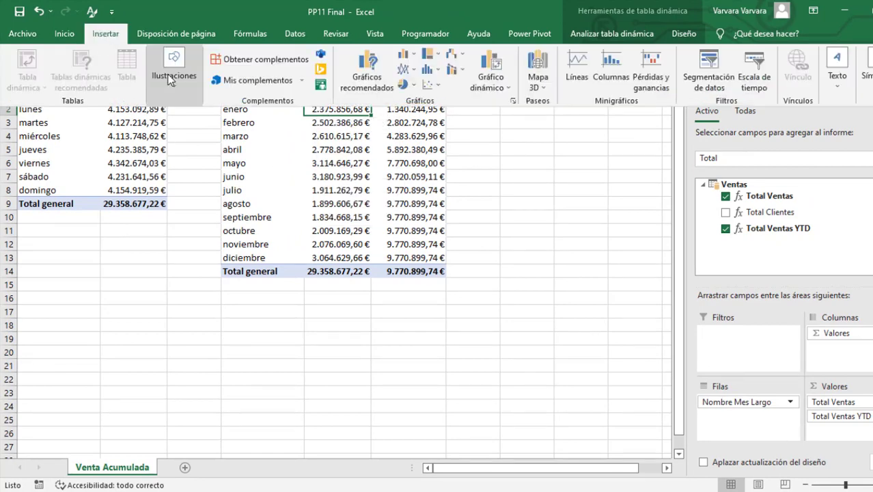
{"action": "left_click", "coordinate": [702, 68]}
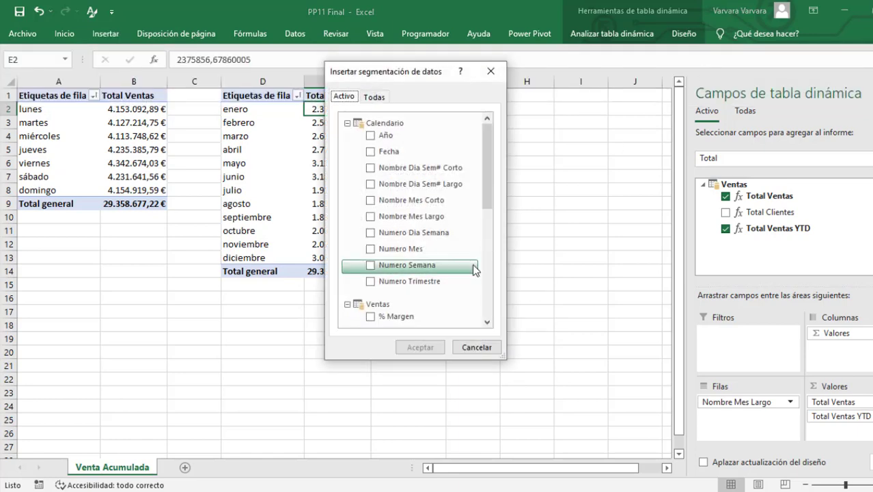
{"action": "left_click", "coordinate": [384, 138]}
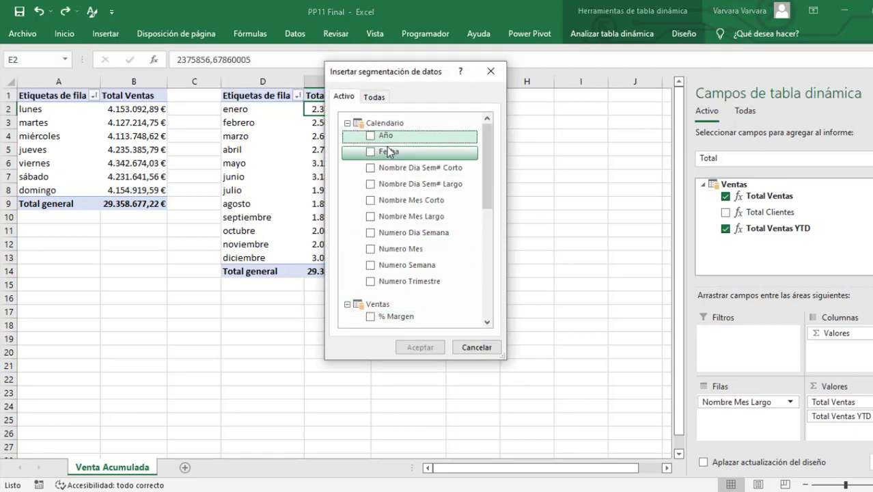
{"action": "left_click", "coordinate": [380, 135]}
{"action": "left_click", "coordinate": [420, 347]}
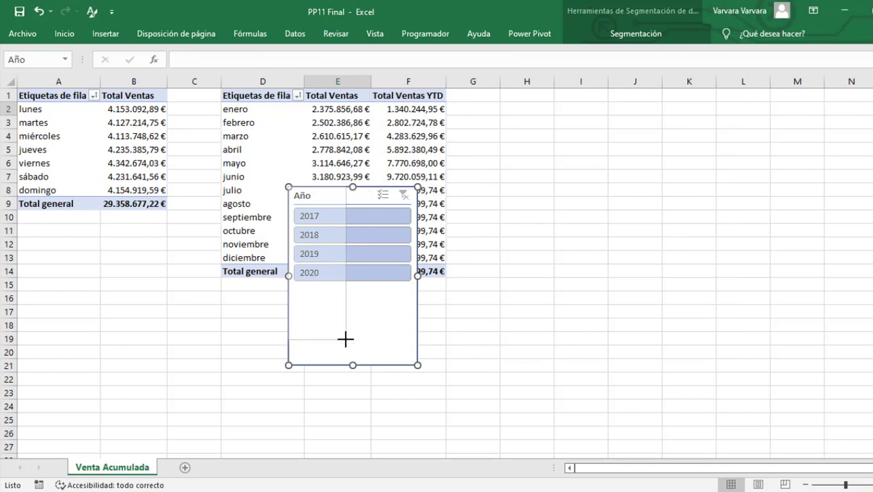
{"action": "left_click_drag", "start_coordinate": [345, 339], "coordinate": [365, 299]}
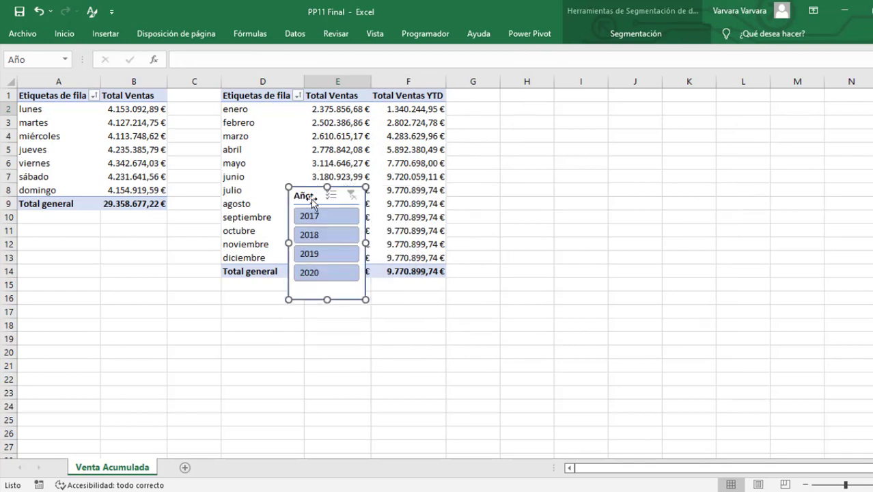
{"action": "left_click_drag", "start_coordinate": [312, 199], "coordinate": [488, 105]}
Filter the monthly PivotTable to the year 2020 and compare febrero's Total Ventas with its Total Ventas YTD.
{"action": "left_click", "coordinate": [511, 179]}
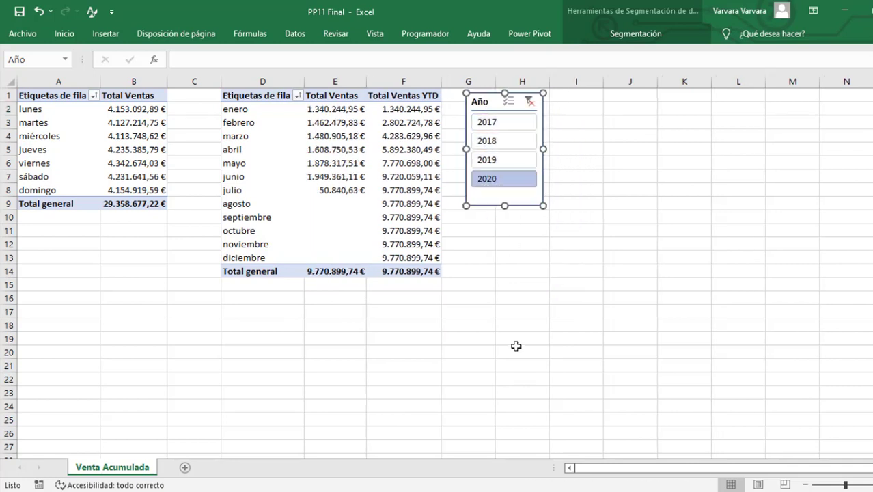
{"action": "key", "text": "Escape"}
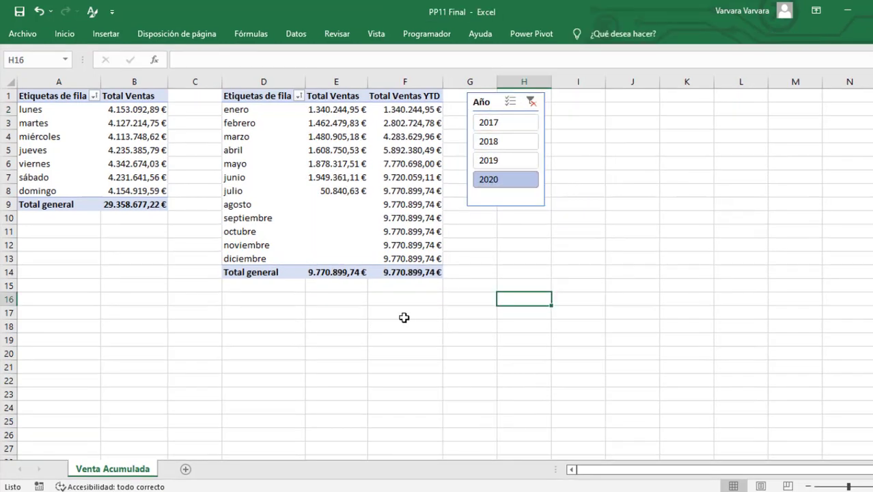
{"action": "left_click", "coordinate": [227, 124]}
{"action": "left_click", "coordinate": [336, 124]}
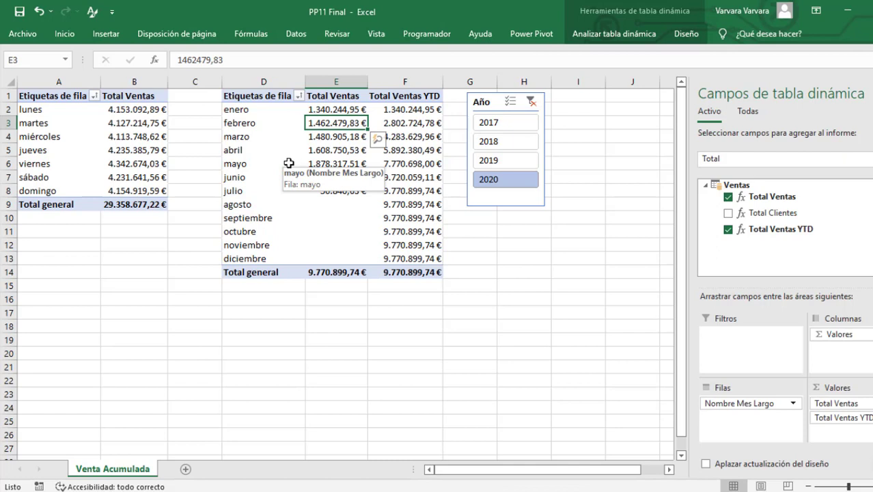
{"action": "left_click", "coordinate": [419, 125]}
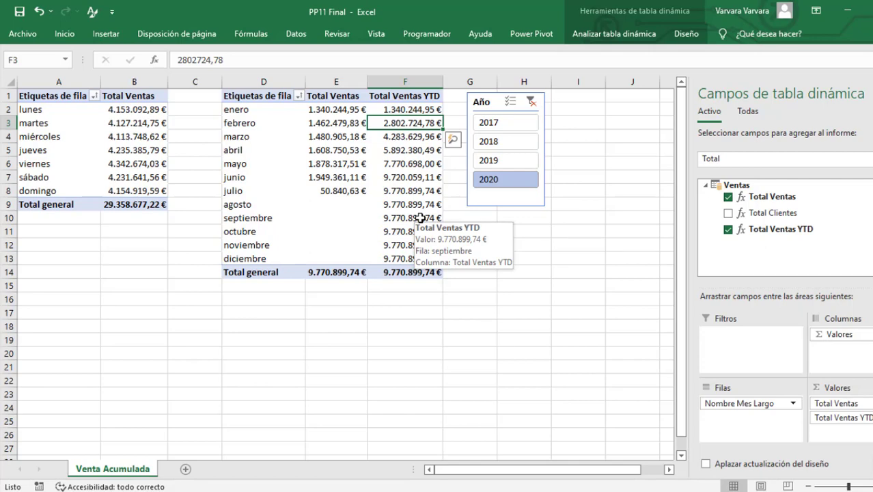
{"action": "scroll", "coordinate": [569, 375], "scroll_direction": "right", "scroll_amount": 1}
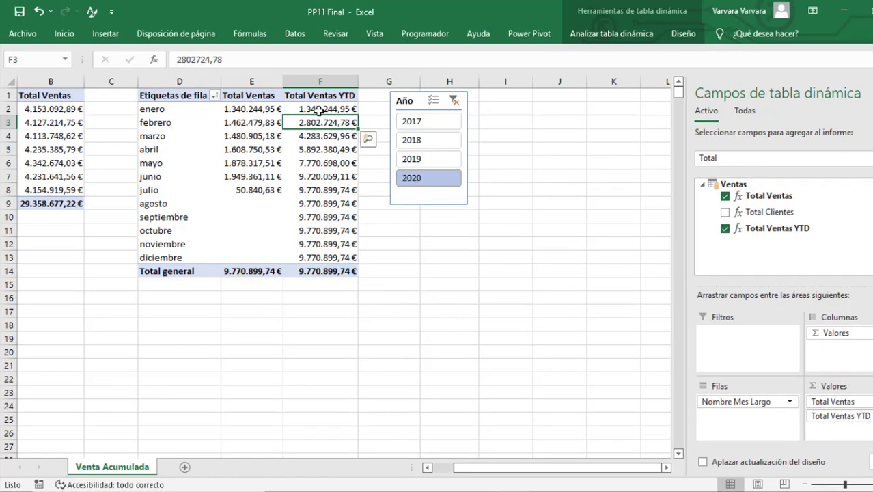
Examine how Total Ventas YTD accumulates from enero to abril in the monthly PivotTable.
{"action": "left_click_drag", "start_coordinate": [319, 111], "coordinate": [306, 135]}
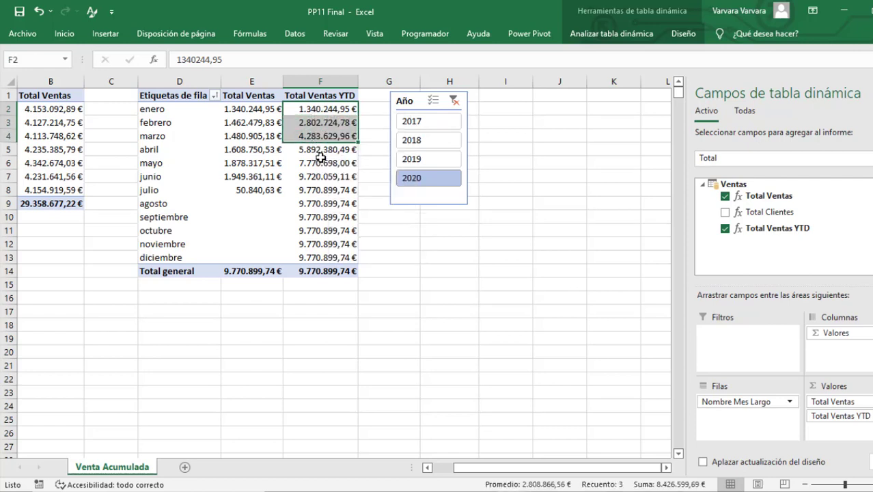
{"action": "left_click", "coordinate": [300, 149]}
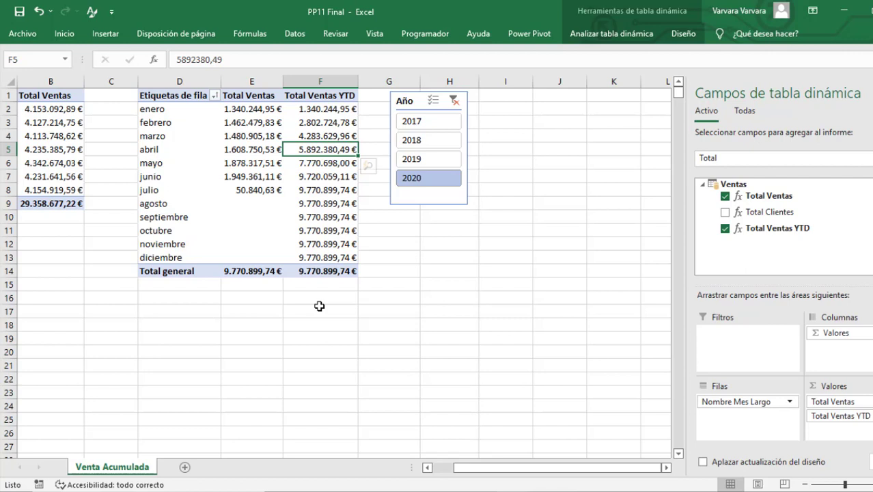
Switch to Power Pivot and begin a measure below Total Ventas YTD named Total Ventas New Collection, using CALCULATE with [Total Ventas] as its expression.
{"action": "key", "text": "alt+Tab"}
{"action": "type", "text": "T"}
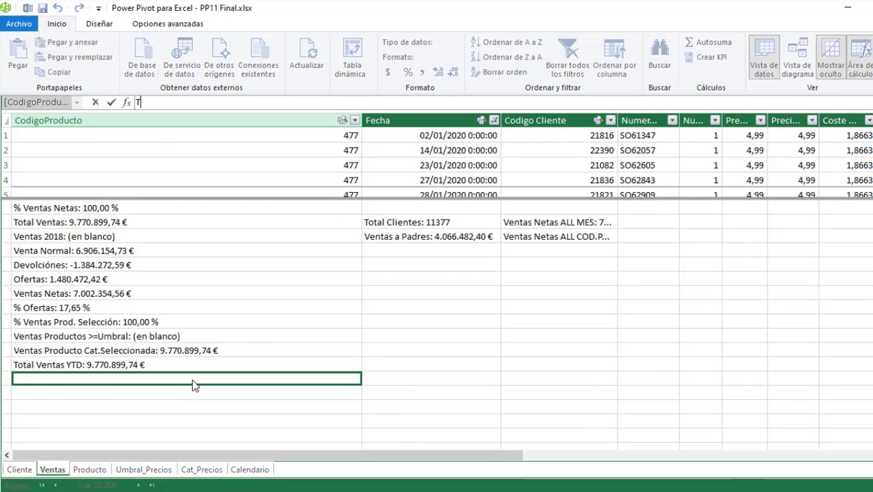
{"action": "type", "text": "otal Ventas New Collection:"}
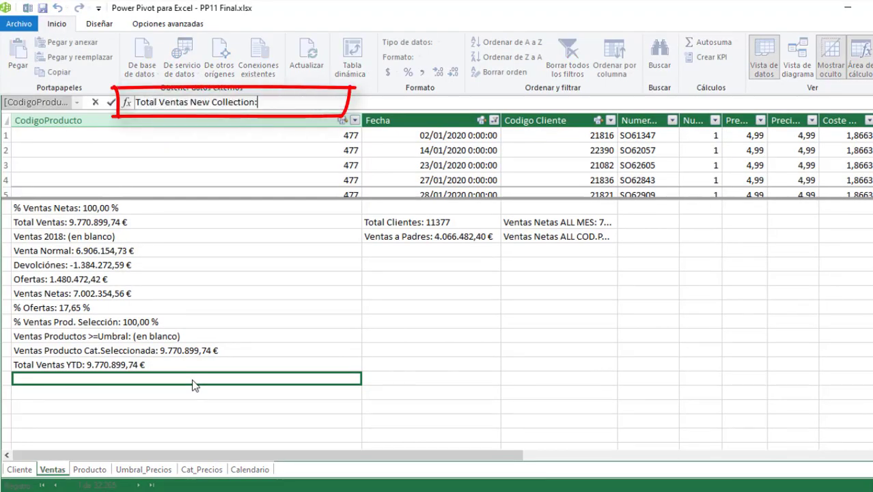
{"action": "type", "text": "="}
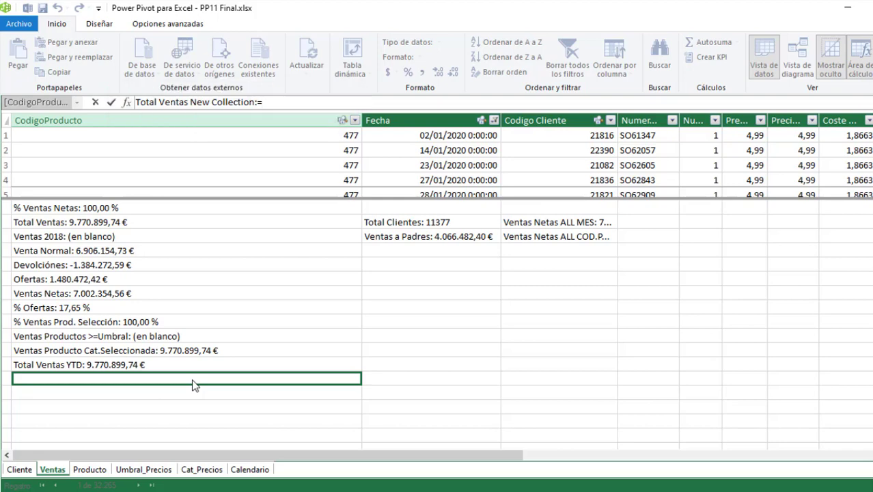
{"action": "type", "text": "CALCULATE("}
{"action": "left_click", "coordinate": [156, 228]}
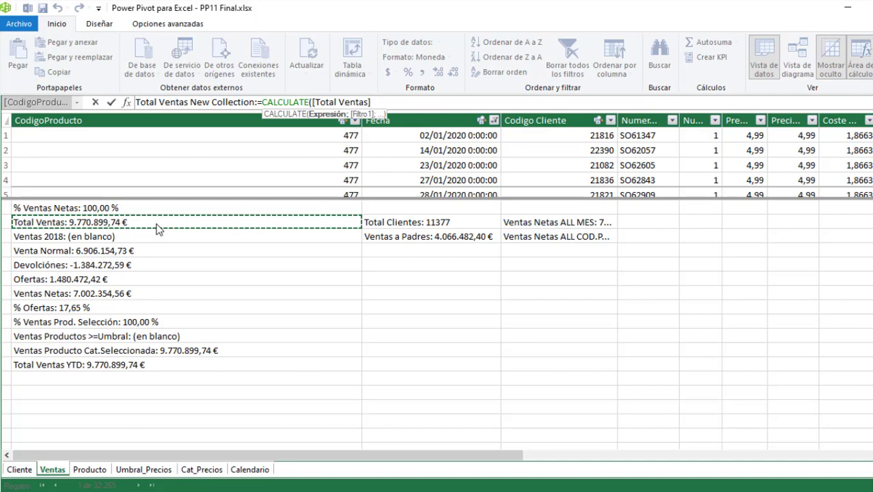
{"action": "key", "text": "BackSpace"}
{"action": "type", "text": ";"}
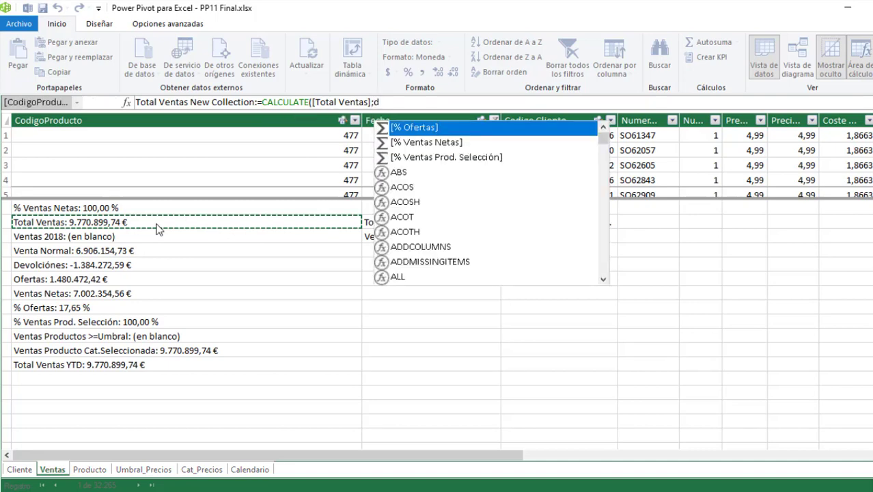
Complete the measure with the filter DATESYTD(Calendario[Fecha];"31/03/2020") and format it as € Español (España) currency.
{"action": "type", "text": "datesytd"}
{"action": "key", "text": "Tab"}
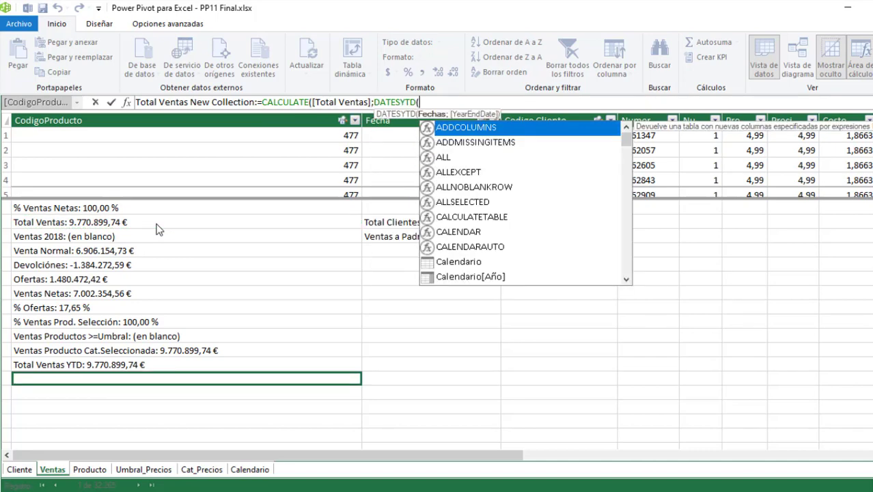
{"action": "type", "text": "fec"}
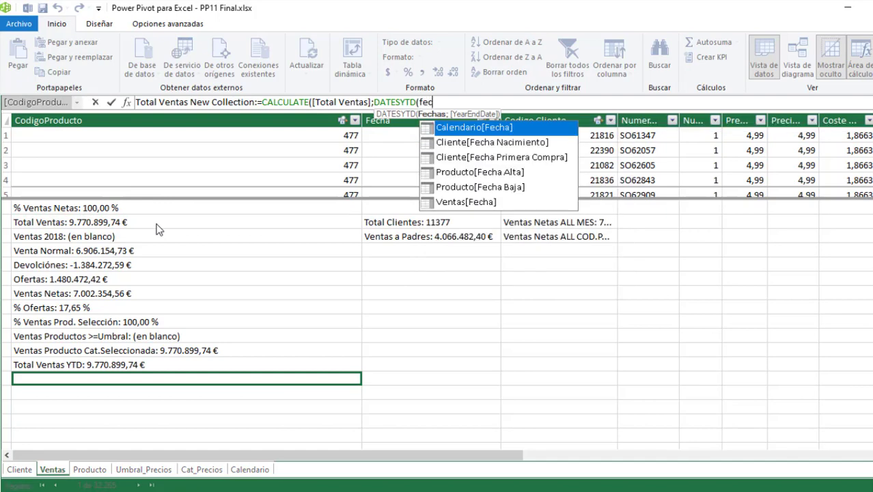
{"action": "type", "text": "h"}
{"action": "key", "text": "Tab"}
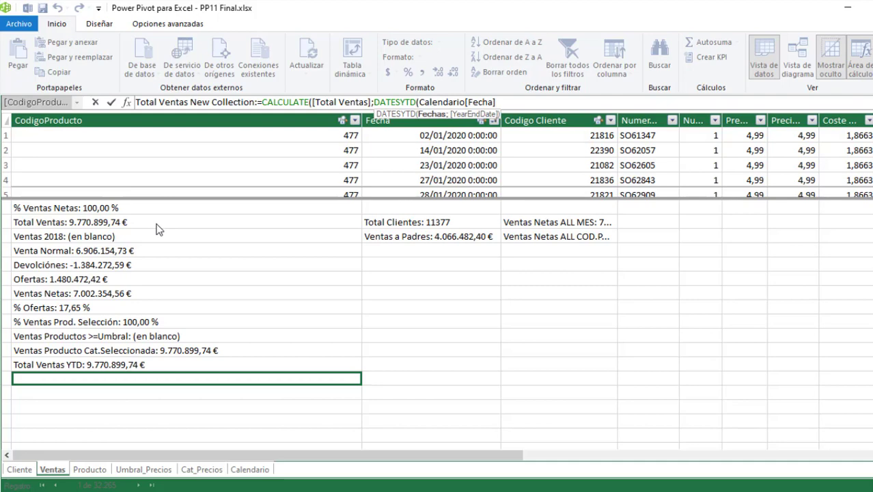
{"action": "type", "text": ";"}
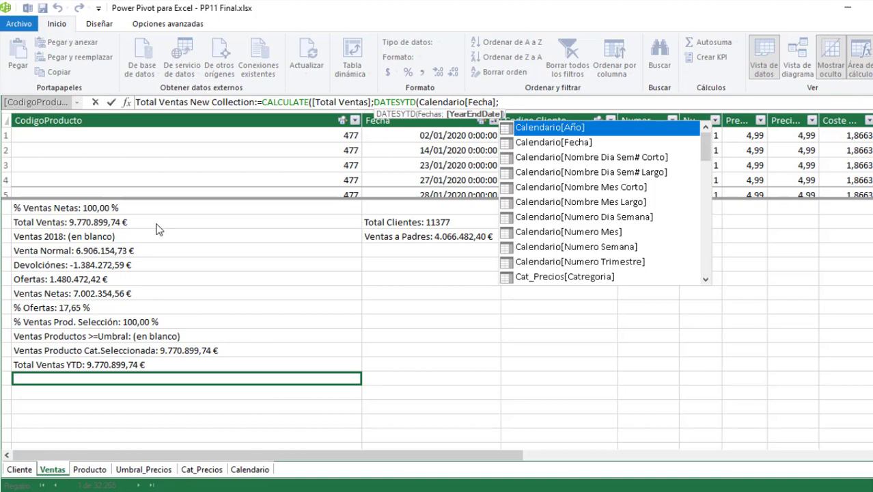
{"action": "type", "text": "\"3"}
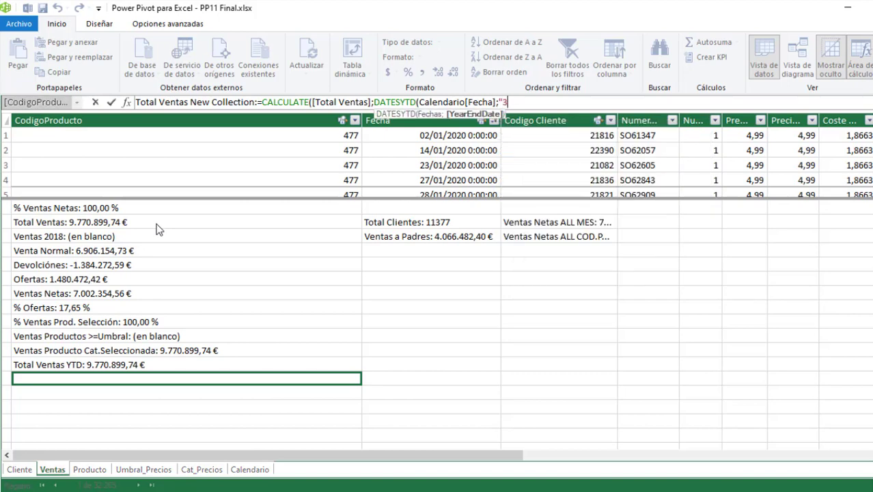
{"action": "type", "text": "1/03/2020\"))"}
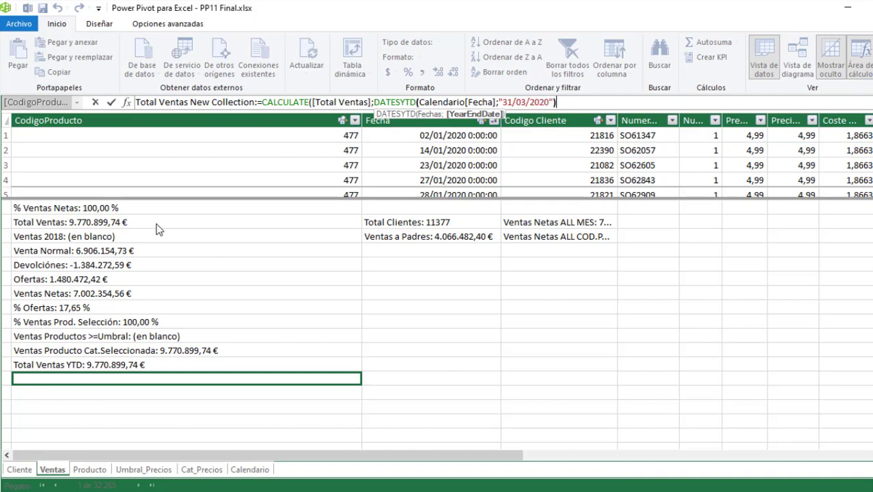
{"action": "key", "text": "Return"}
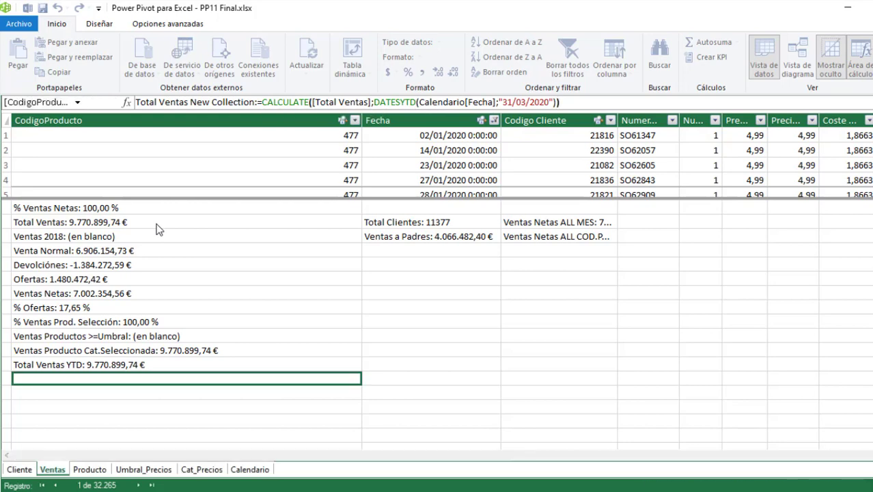
{"action": "left_click", "coordinate": [396, 72]}
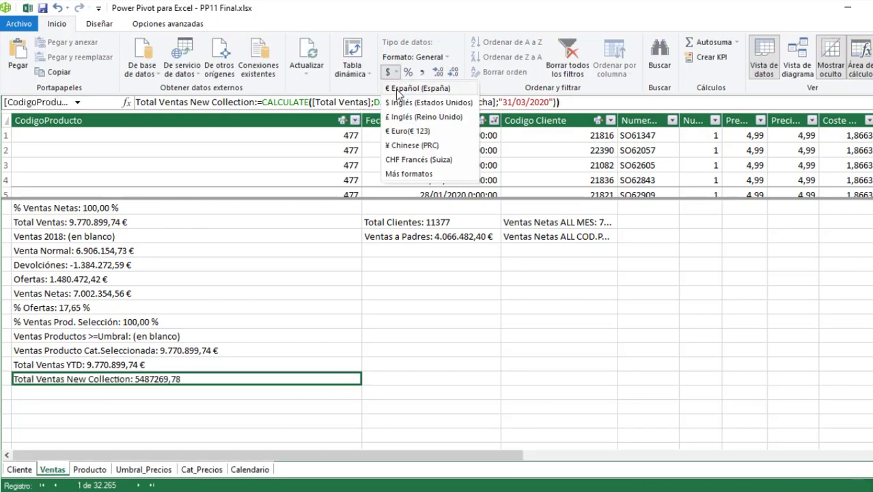
{"action": "left_click", "coordinate": [424, 117]}
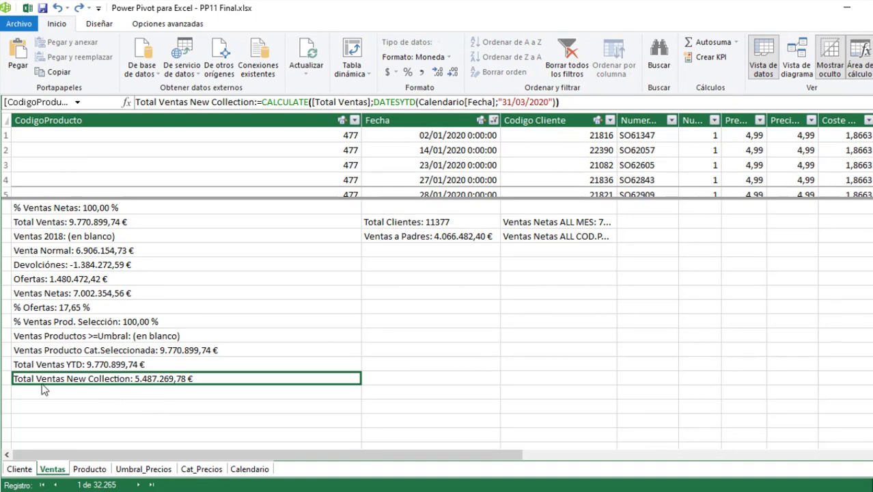
Compare the formula of Total Ventas YTD with the formula of Total Ventas New Collection.
{"action": "left_click", "coordinate": [161, 367]}
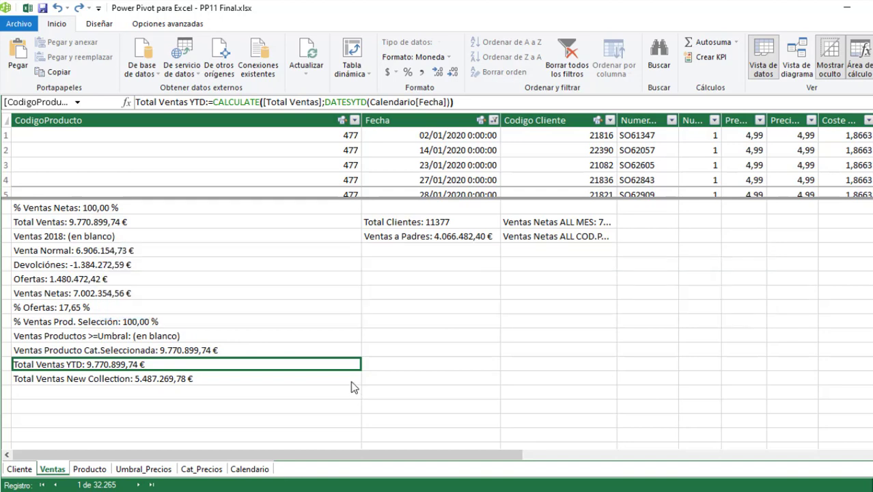
{"action": "left_click", "coordinate": [352, 382]}
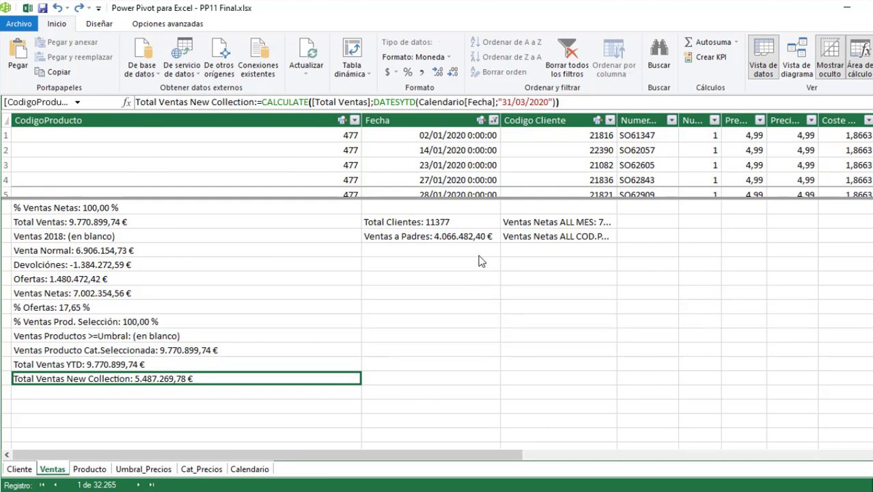
Filter the Ventas table's Fecha column to dates from April 2020 onwards and compare Total Ventas with Total Ventas New Collection.
{"action": "left_click", "coordinate": [493, 121]}
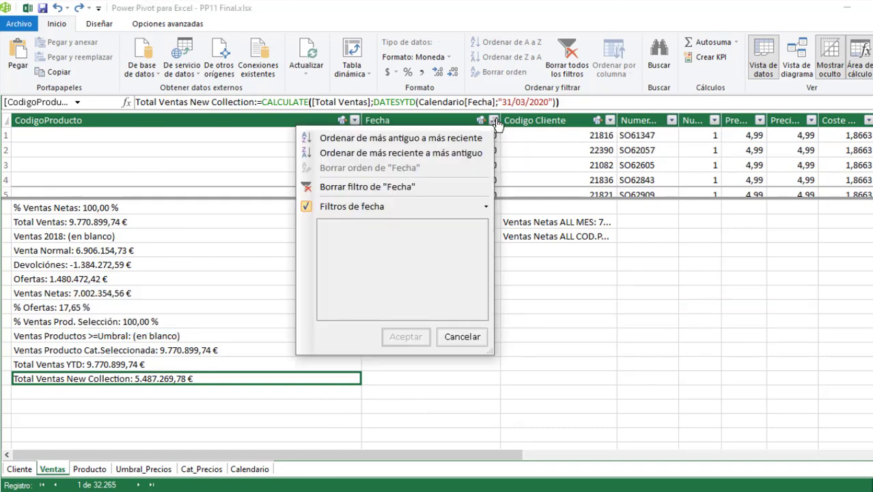
{"action": "mouse_move", "coordinate": [462, 211]}
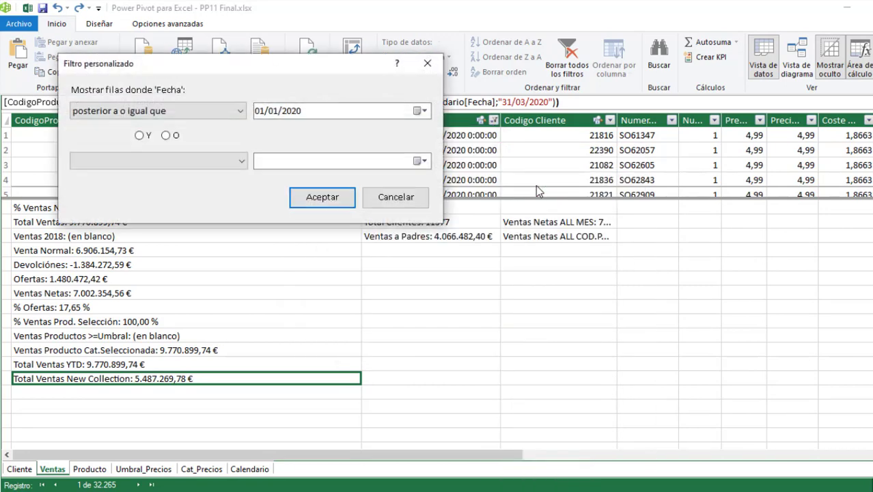
{"action": "left_click", "coordinate": [269, 111]}
{"action": "left_click", "coordinate": [348, 198]}
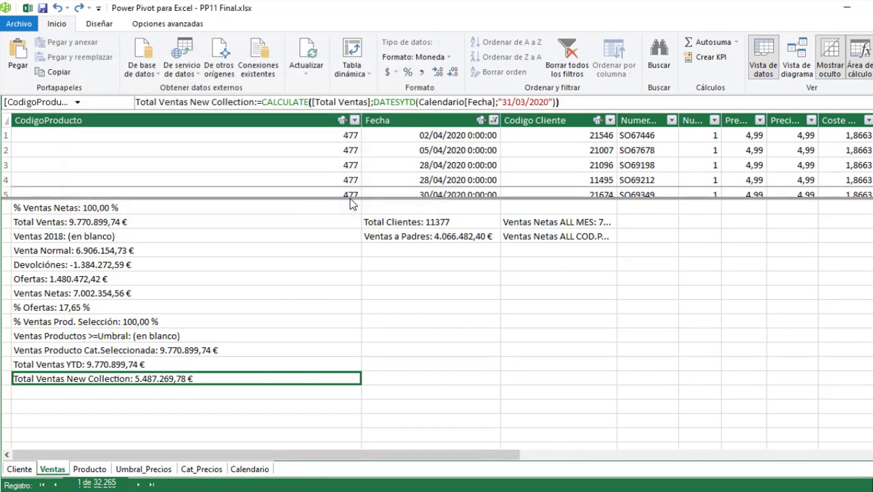
{"action": "left_click", "coordinate": [178, 220]}
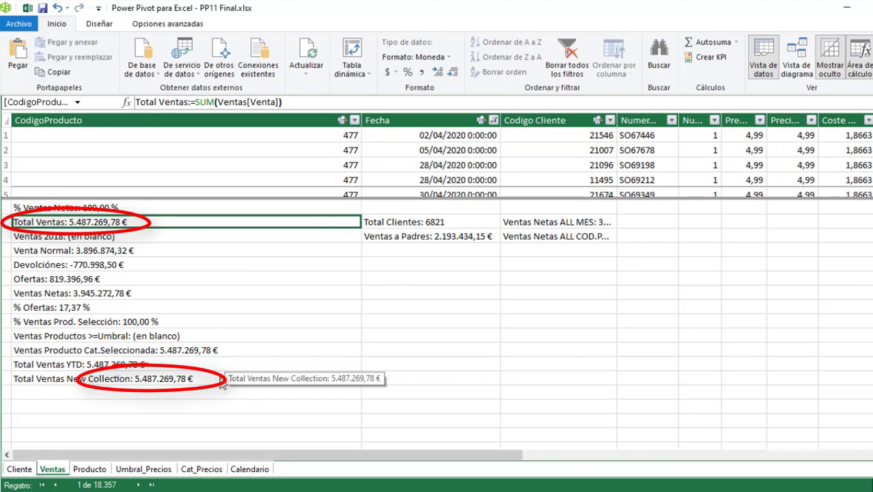
{"action": "left_click", "coordinate": [223, 381]}
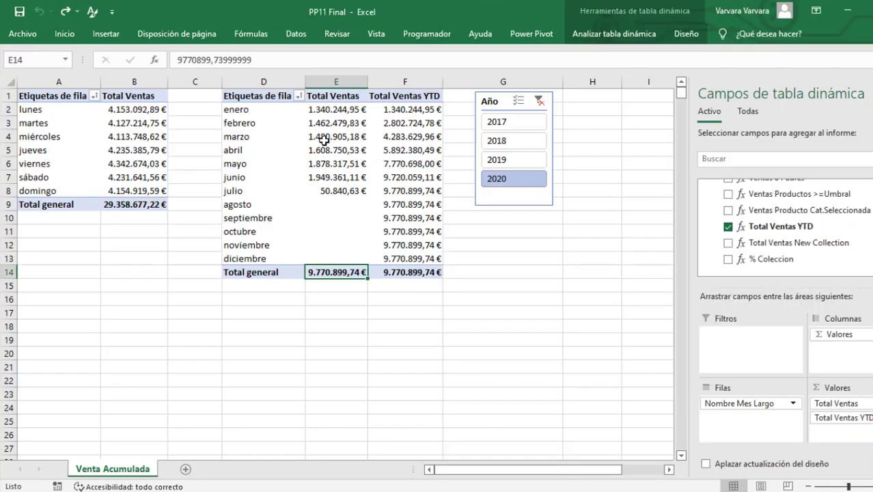
Switch to Excel, copy the monthly PivotTable to cell H1 and widen its columns to fit their contents.
{"action": "left_click", "coordinate": [328, 136]}
{"action": "key", "text": "ctrl+a"}
{"action": "key", "text": "ctrl+c"}
{"action": "left_click_drag", "start_coordinate": [611, 469], "coordinate": [654, 482]}
{"action": "left_click", "coordinate": [465, 94]}
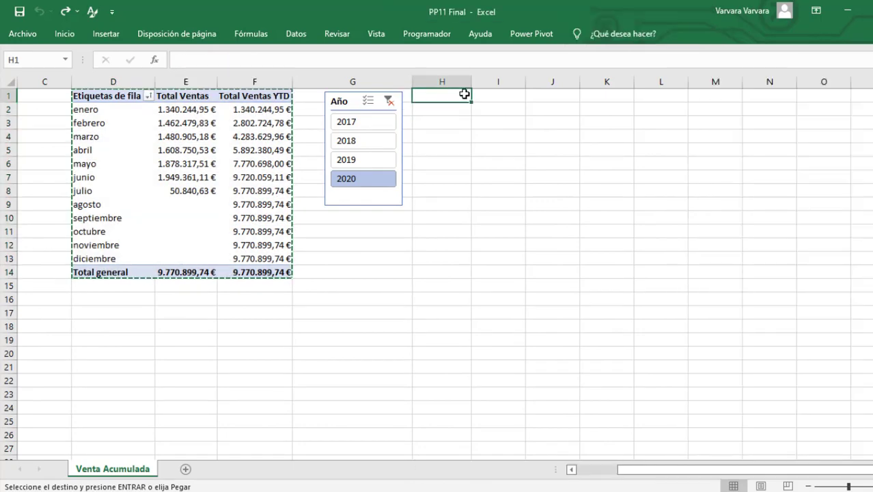
{"action": "key", "text": "ctrl+v"}
{"action": "double_click", "coordinate": [472, 80]}
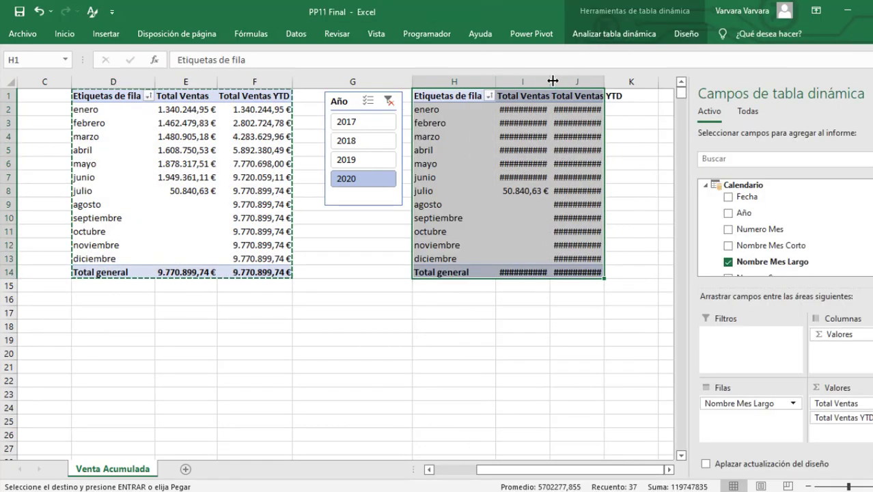
{"action": "double_click", "coordinate": [605, 78]}
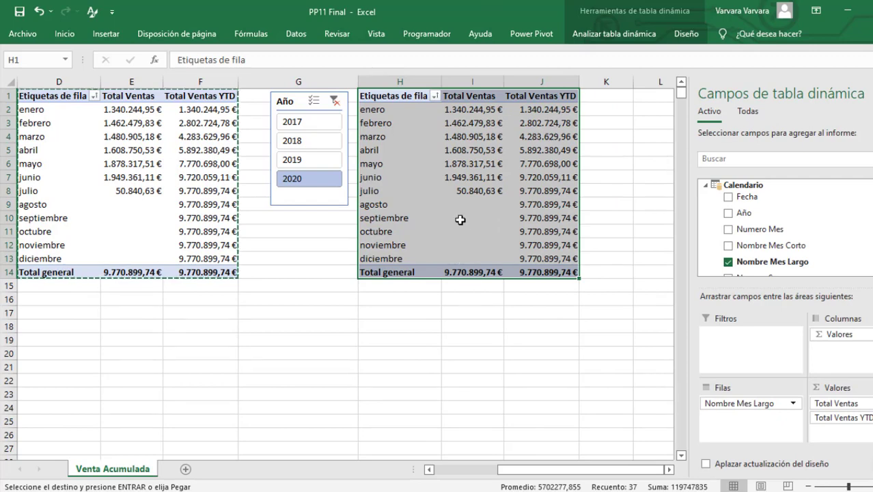
Insert a slicer for Calendario's Numero Mes field for the copied PivotTable.
{"action": "left_click", "coordinate": [106, 33]}
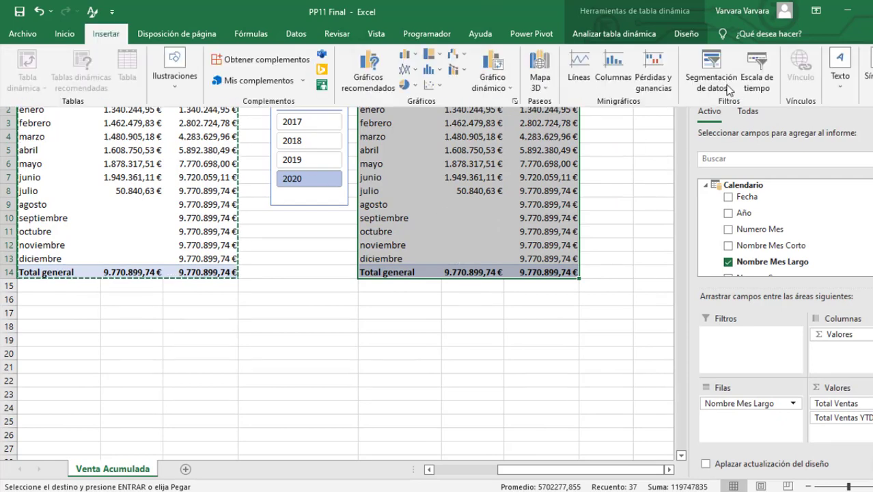
{"action": "left_click", "coordinate": [725, 73]}
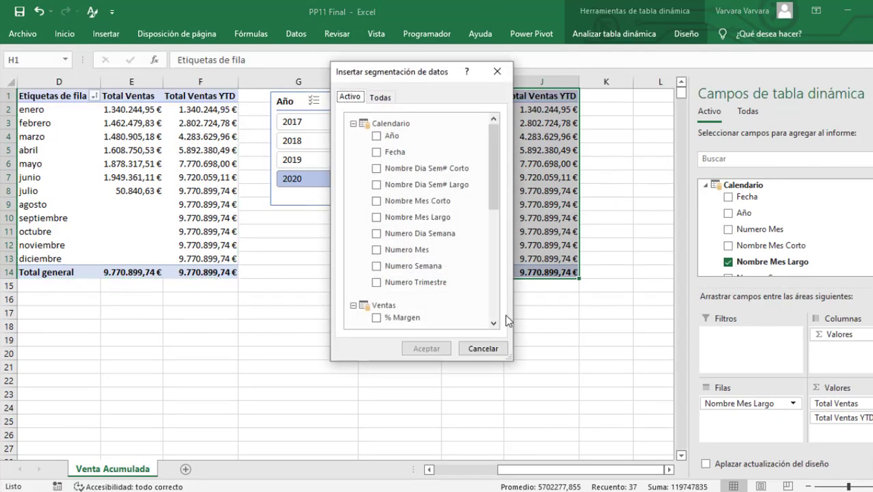
{"action": "left_click", "coordinate": [396, 249]}
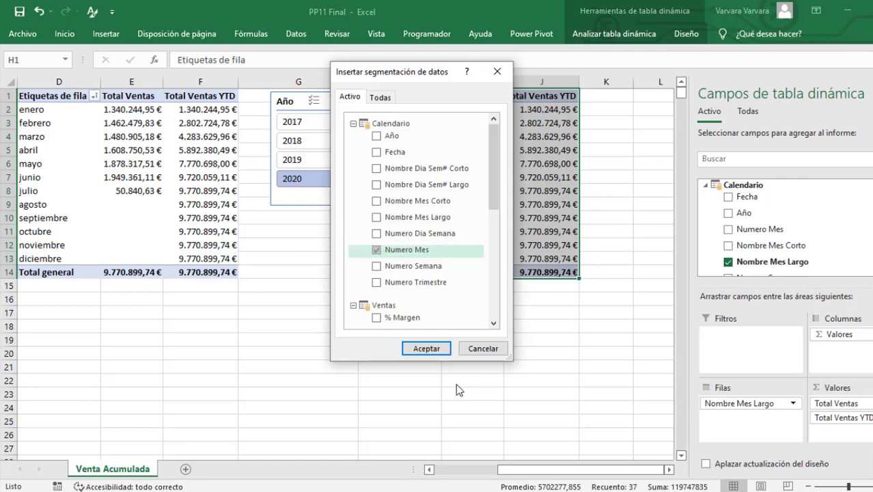
{"action": "left_click", "coordinate": [426, 348]}
Arrange the Numero Mes slicer in 4 columns, shrink its height to fit the months and place it beside the copied PivotTable over columns L to N.
{"action": "left_click", "coordinate": [652, 34]}
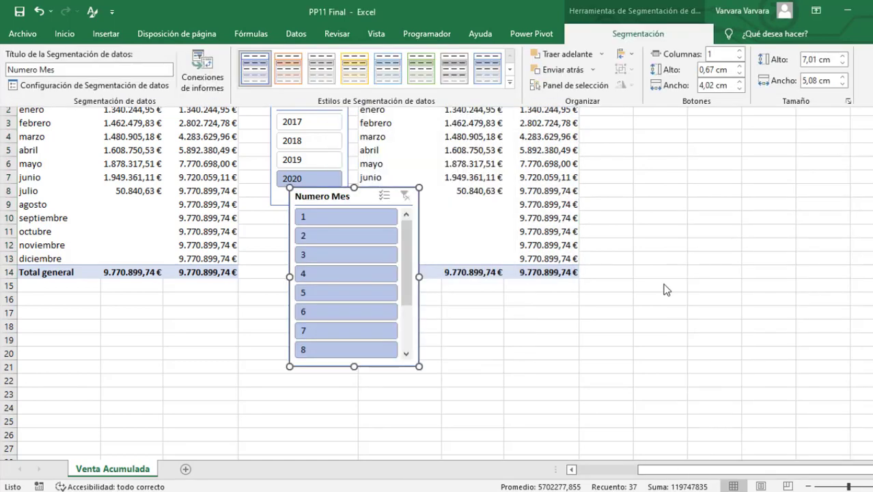
{"action": "left_click", "coordinate": [726, 54]}
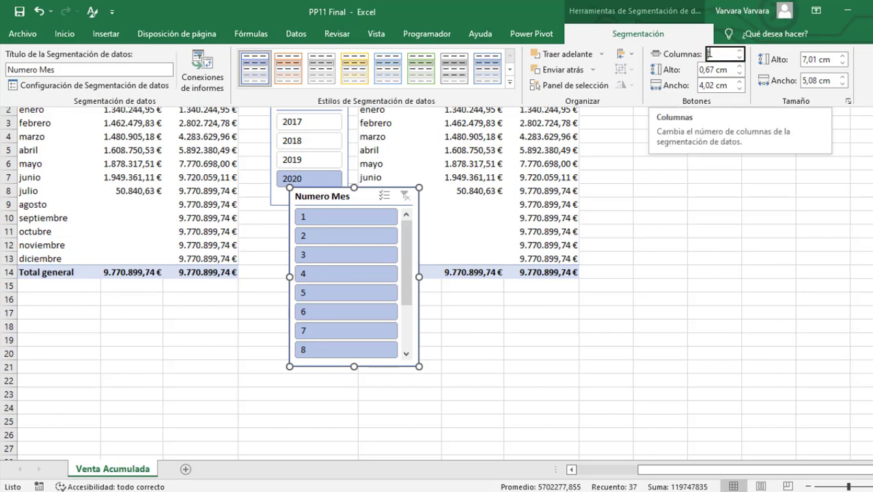
{"action": "type", "text": "4"}
{"action": "key", "text": "Return"}
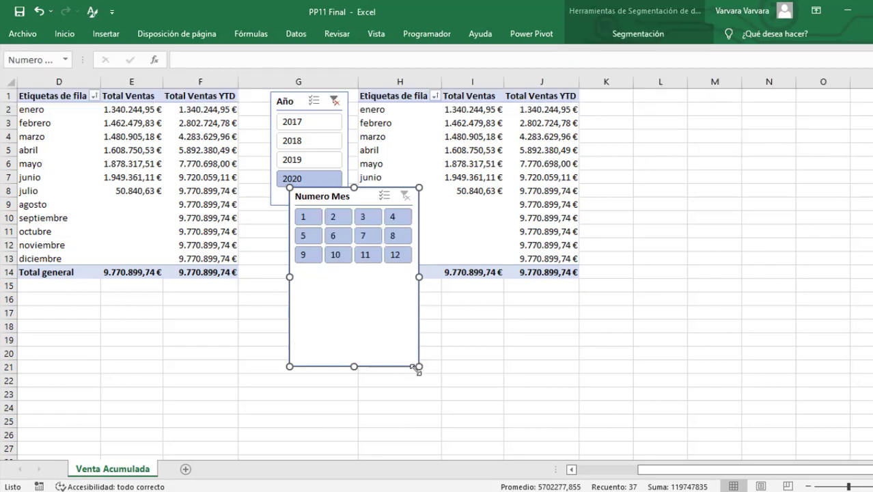
{"action": "left_click_drag", "start_coordinate": [415, 347], "coordinate": [413, 281]}
{"action": "left_click_drag", "start_coordinate": [368, 197], "coordinate": [722, 101]}
Find the Total Ventas New Collection measure and add it to the values of the copied monthly PivotTable.
{"action": "left_click", "coordinate": [543, 232]}
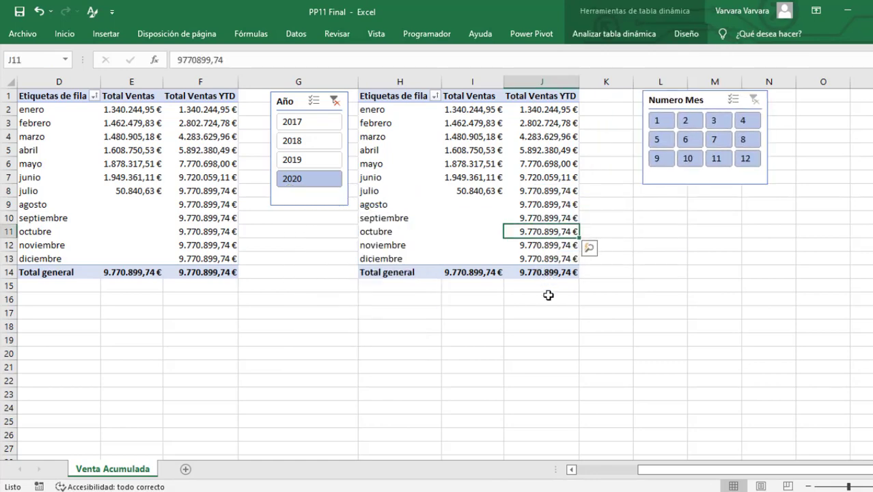
{"action": "left_click", "coordinate": [750, 160]}
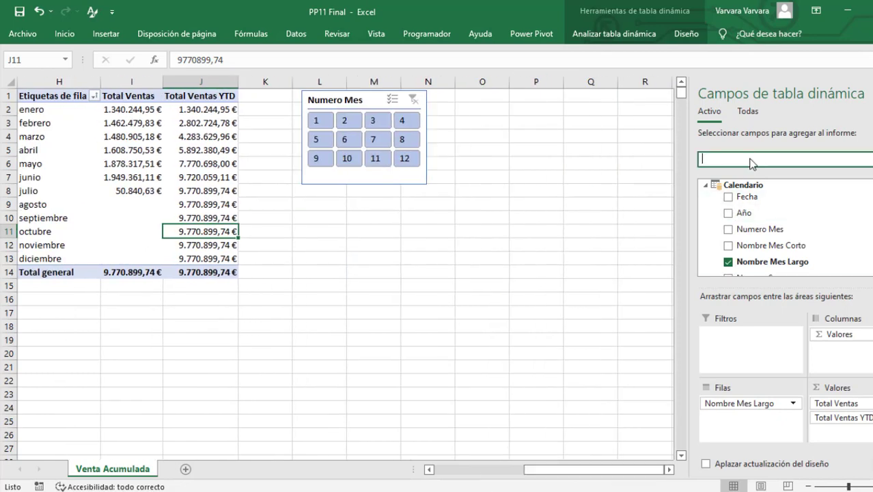
{"action": "type", "text": "tota"}
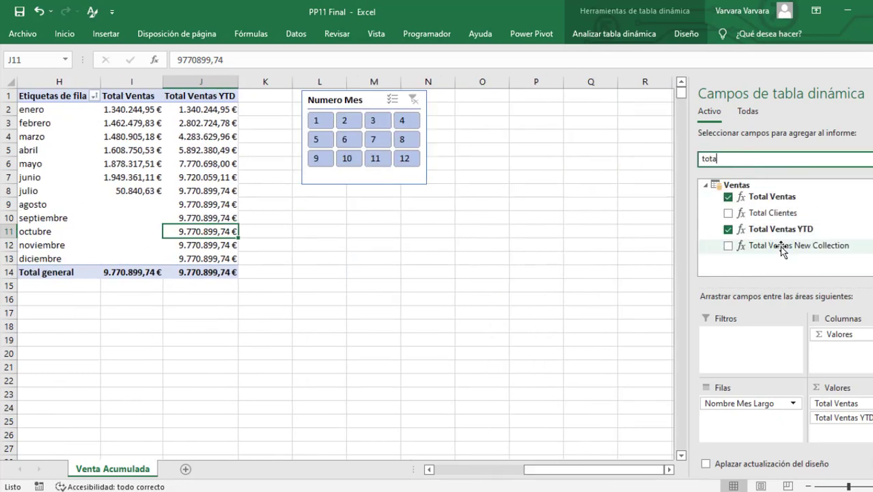
{"action": "left_click_drag", "start_coordinate": [779, 245], "coordinate": [868, 440]}
{"action": "left_click_drag", "start_coordinate": [596, 473], "coordinate": [566, 472]}
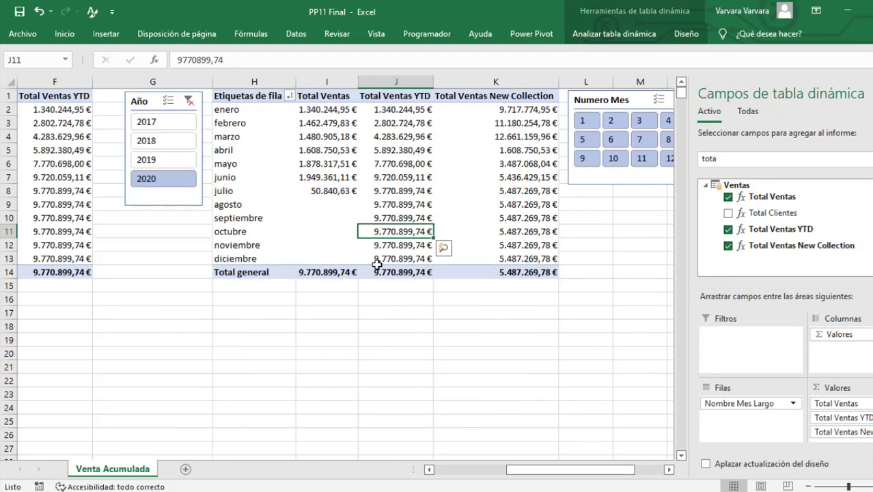
Filter the copied PivotTable to months 4 through 7 with the Numero Mes slicer and close the PivotTable field list.
{"action": "left_click", "coordinate": [215, 190]}
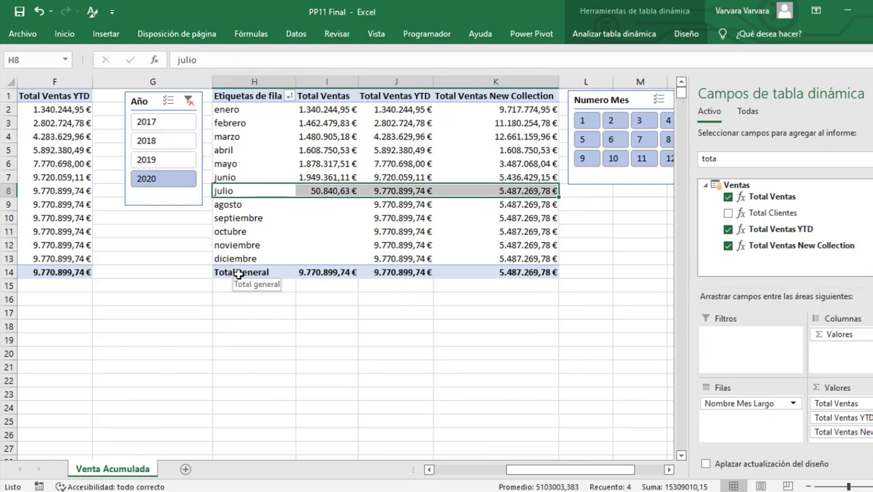
{"action": "left_click", "coordinate": [221, 150]}
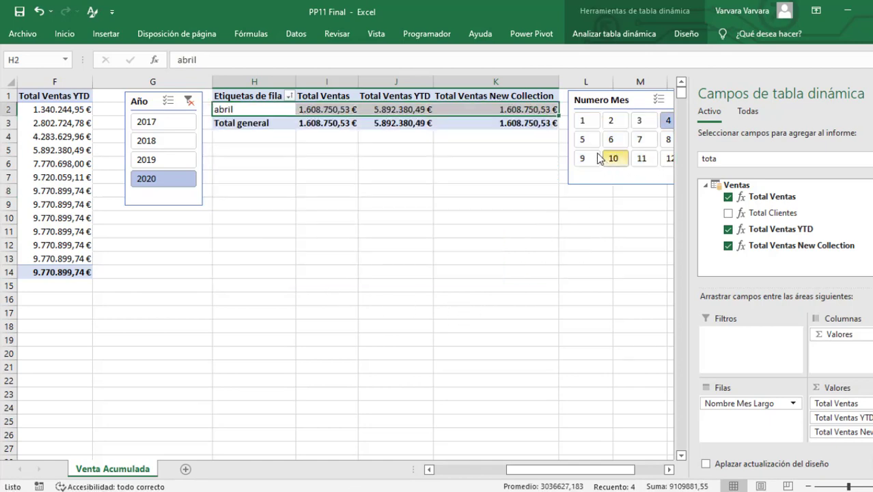
{"action": "left_click", "coordinate": [582, 140], "text": "ctrl"}
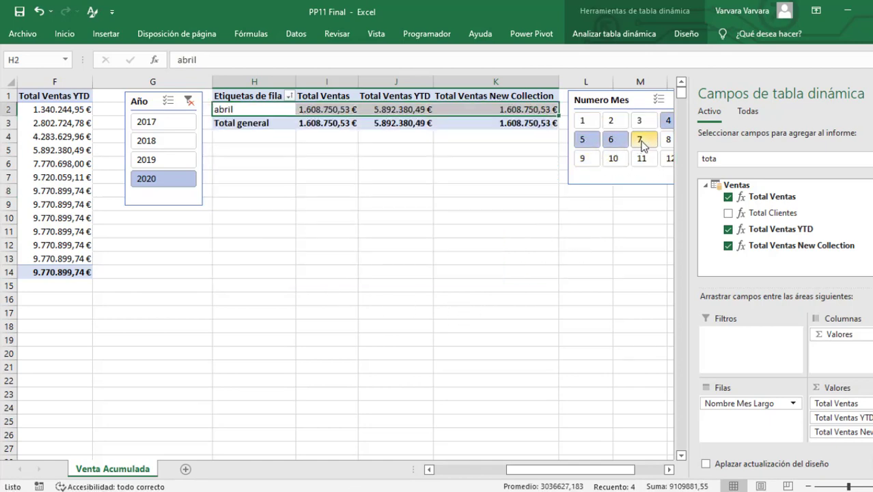
{"action": "left_click", "coordinate": [641, 141], "text": "ctrl"}
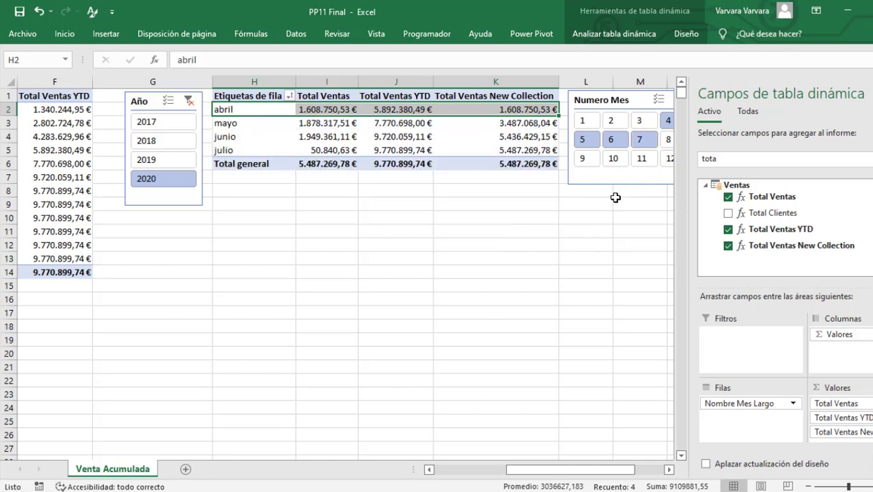
{"action": "left_click", "coordinate": [869, 93]}
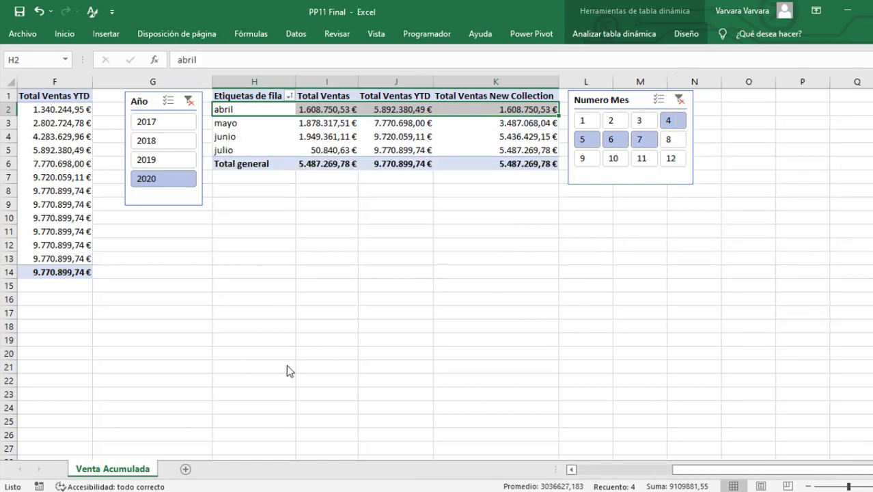
Change the copied PivotTable's report layout to tabular form.
{"action": "left_click", "coordinate": [686, 33]}
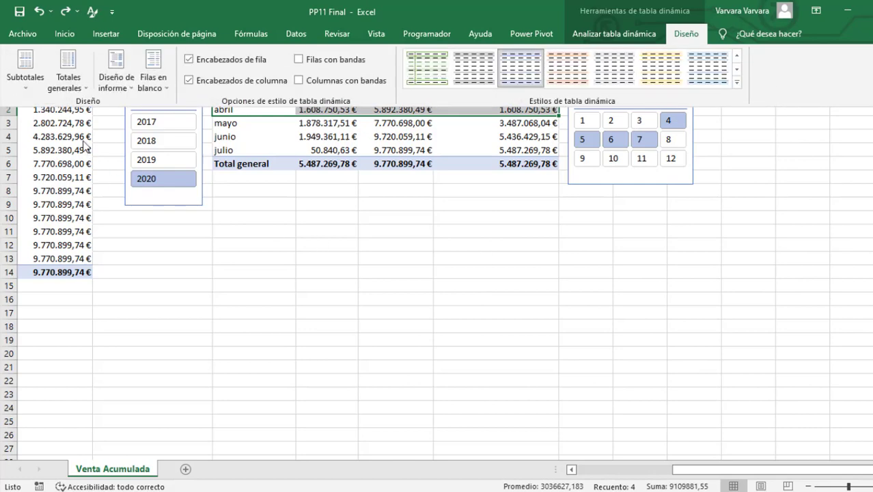
{"action": "left_click", "coordinate": [117, 81]}
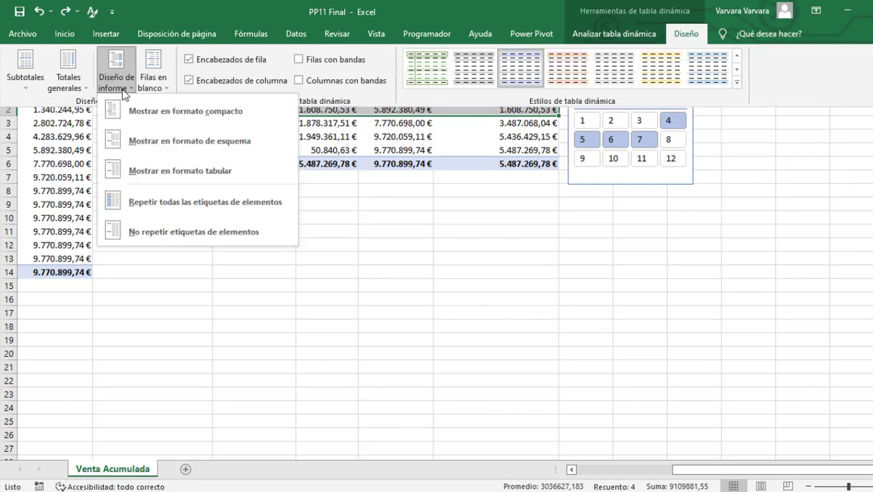
{"action": "left_click", "coordinate": [159, 171]}
{"action": "left_click", "coordinate": [458, 230]}
Rename the copied PivotTable's value headers in I1:K1 to Venta Mensual, Acumulado anual and Acumulado Nueva Col.
{"action": "left_click", "coordinate": [342, 99]}
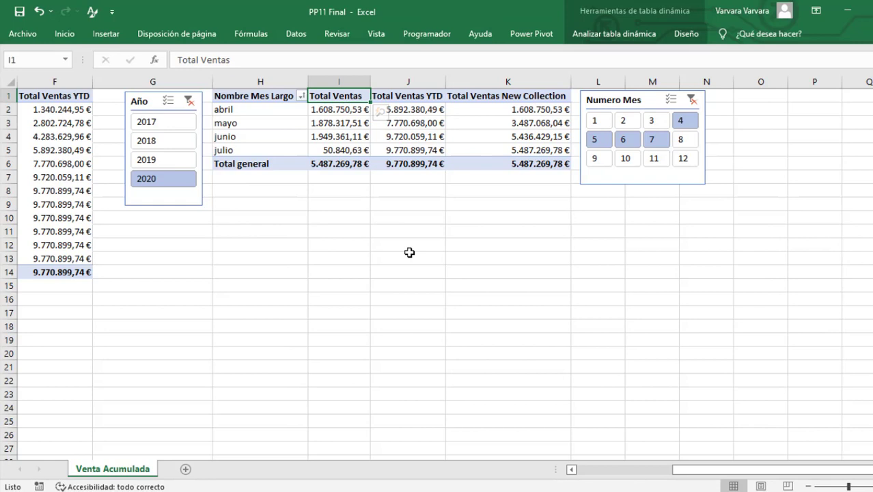
{"action": "type", "text": "Venta Mensual"}
{"action": "key", "text": "Tab"}
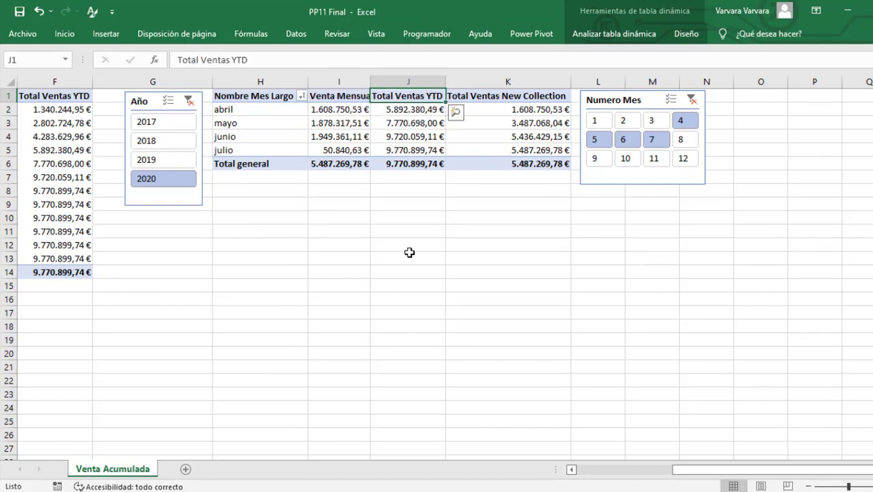
{"action": "type", "text": "Acumulado anual"}
{"action": "key", "text": "Tab"}
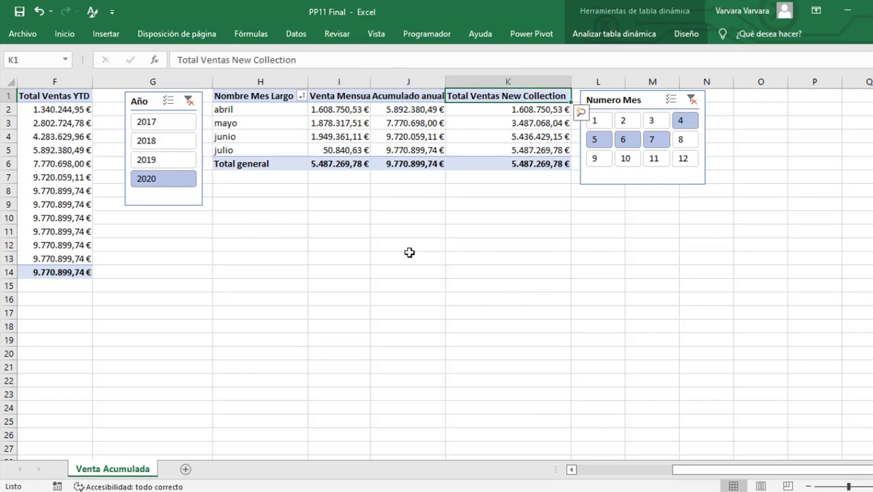
{"action": "type", "text": "Ac"}
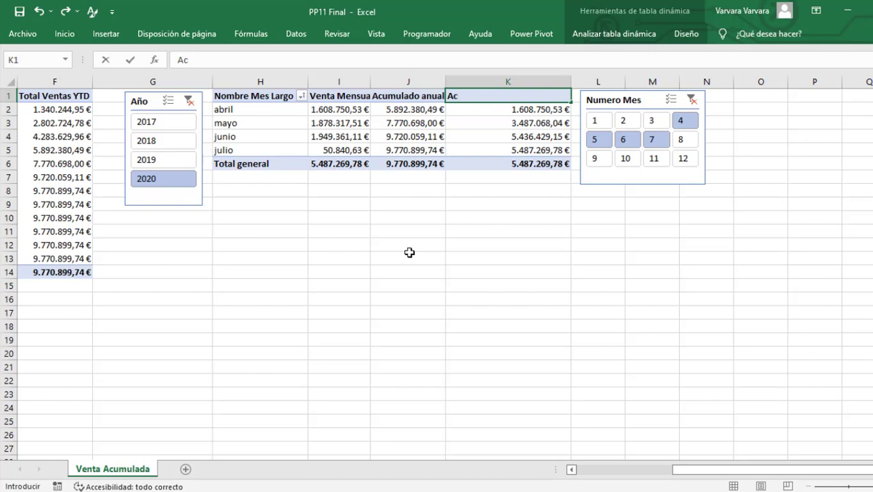
{"action": "type", "text": "umulado Nueva Col."}
{"action": "key", "text": "Return"}
Wrap the text of the header cells H1:K1 and narrow column K to about the width of column I.
{"action": "left_click_drag", "start_coordinate": [245, 97], "coordinate": [478, 97]}
{"action": "left_click", "coordinate": [65, 34]}
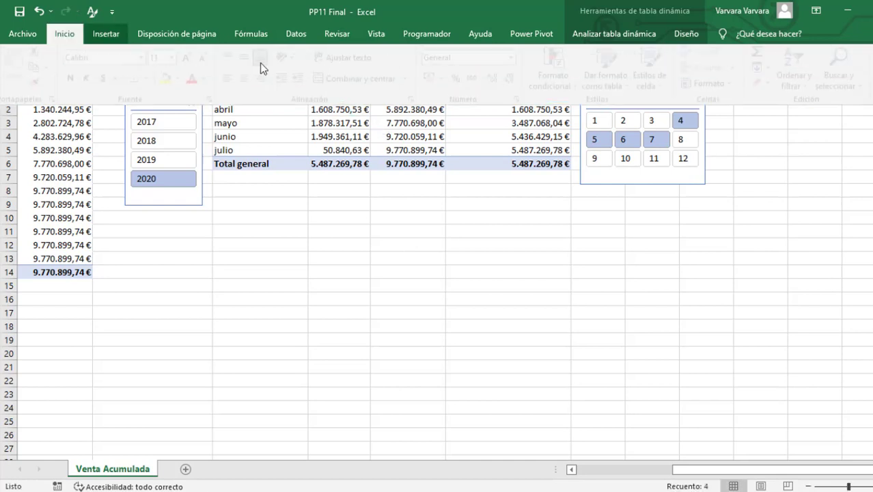
{"action": "left_click", "coordinate": [338, 60]}
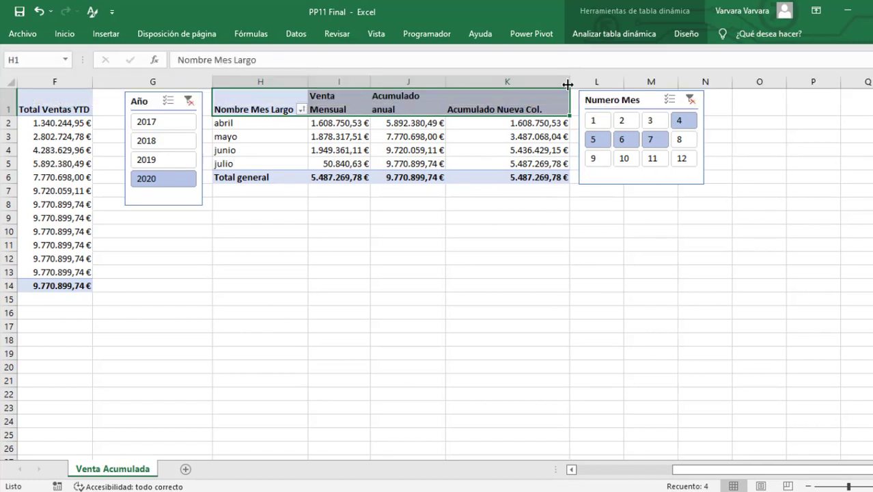
{"action": "left_click_drag", "start_coordinate": [569, 82], "coordinate": [506, 75]}
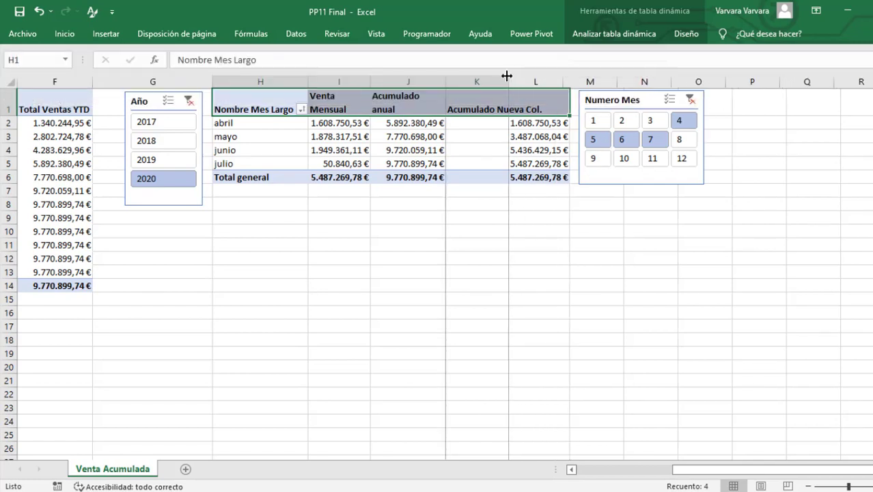